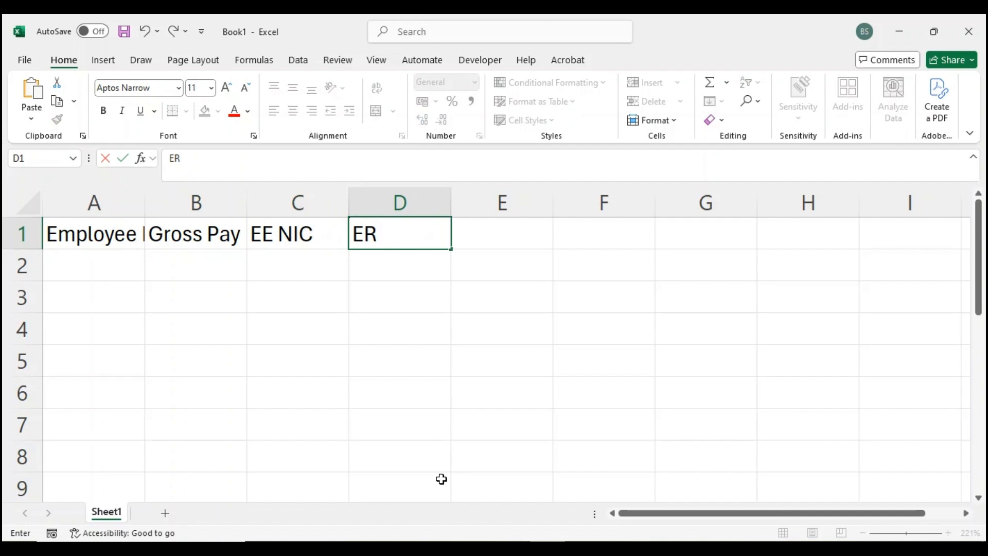
- Complete the header row with "ER NIC" in D1 and "Net Pay" in E1
{"action": "type", "text": "NIC"}
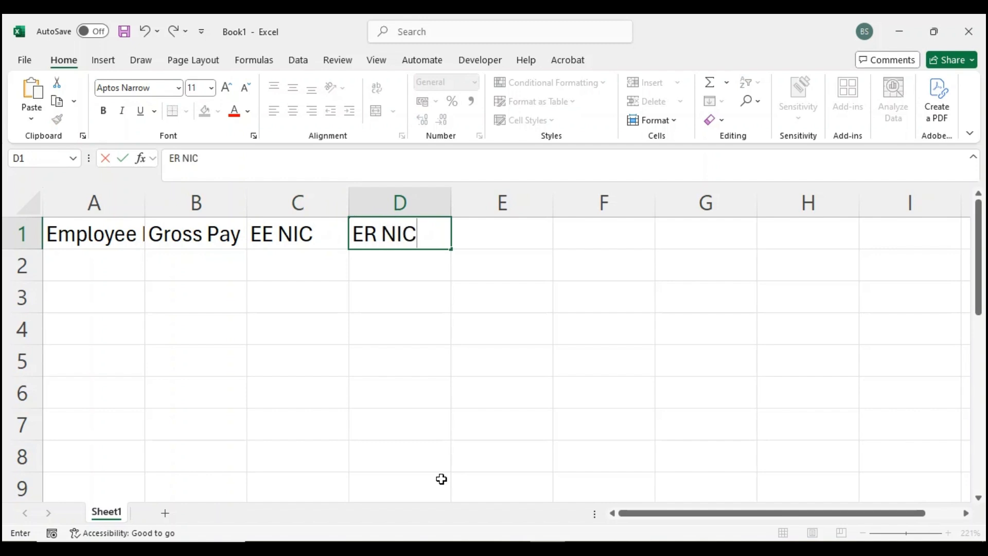
{"action": "key", "text": "Tab"}
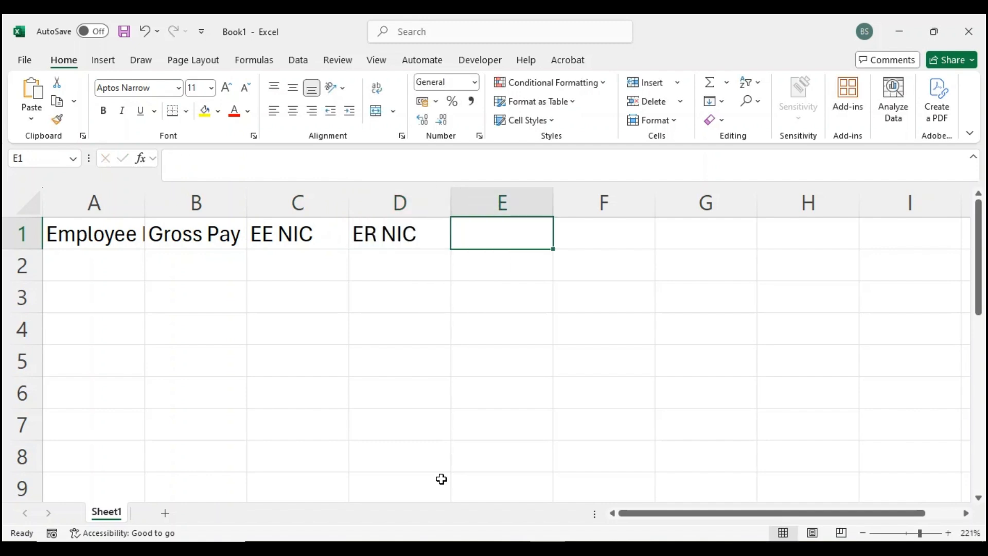
{"action": "type", "text": "Net "}
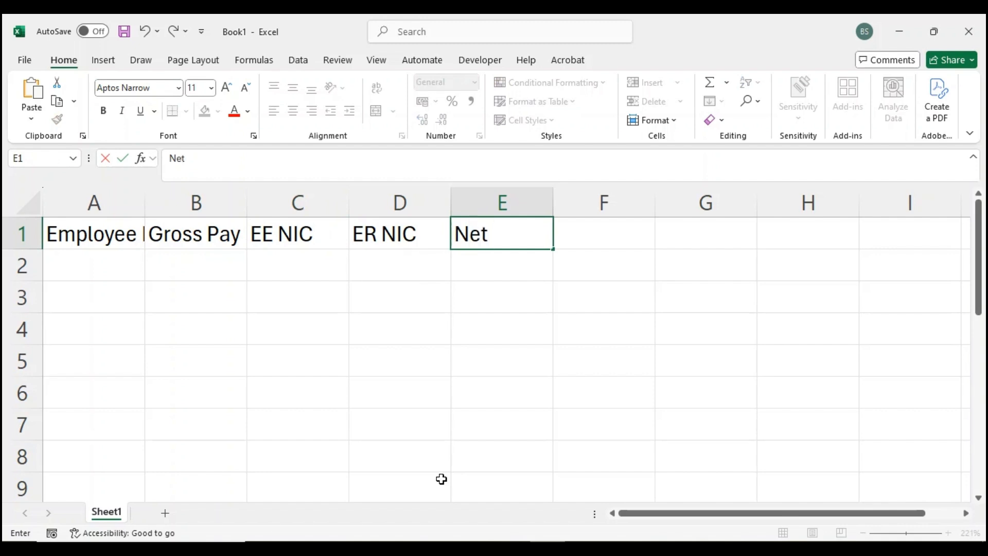
{"action": "type", "text": "Pay"}
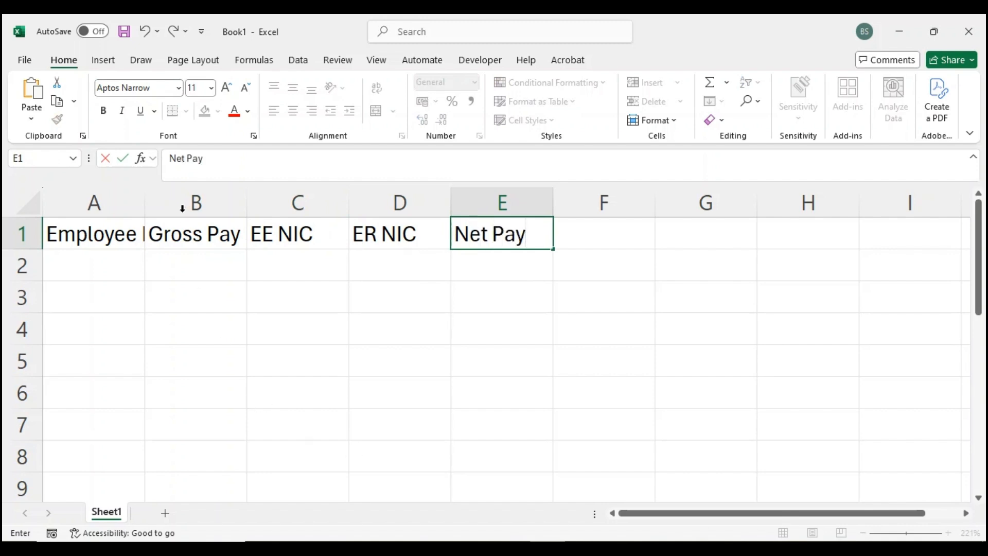
- Set the width of columns A through E to 14
{"action": "left_click_drag", "start_coordinate": [97, 203], "coordinate": [494, 226]}
{"action": "right_click", "coordinate": [304, 289]}
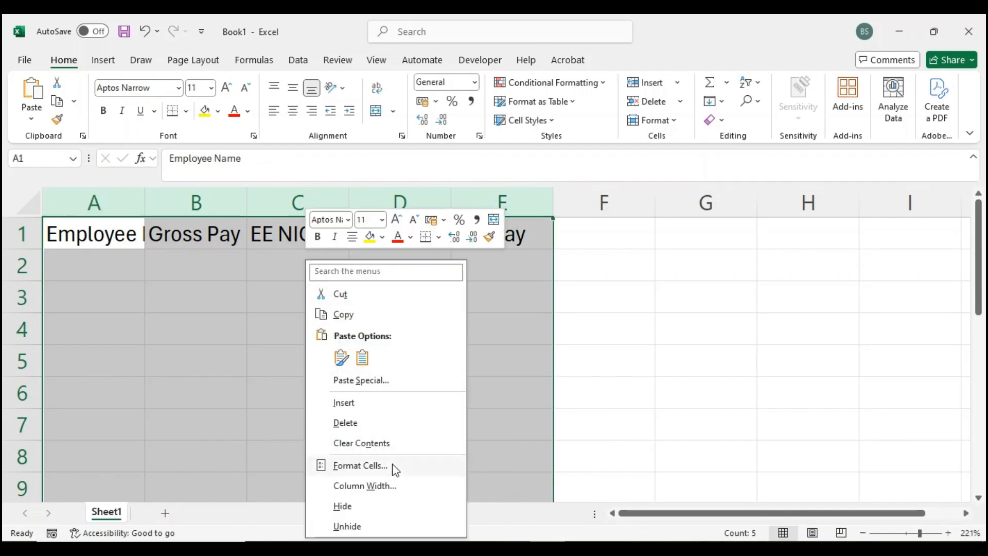
{"action": "left_click", "coordinate": [379, 486]}
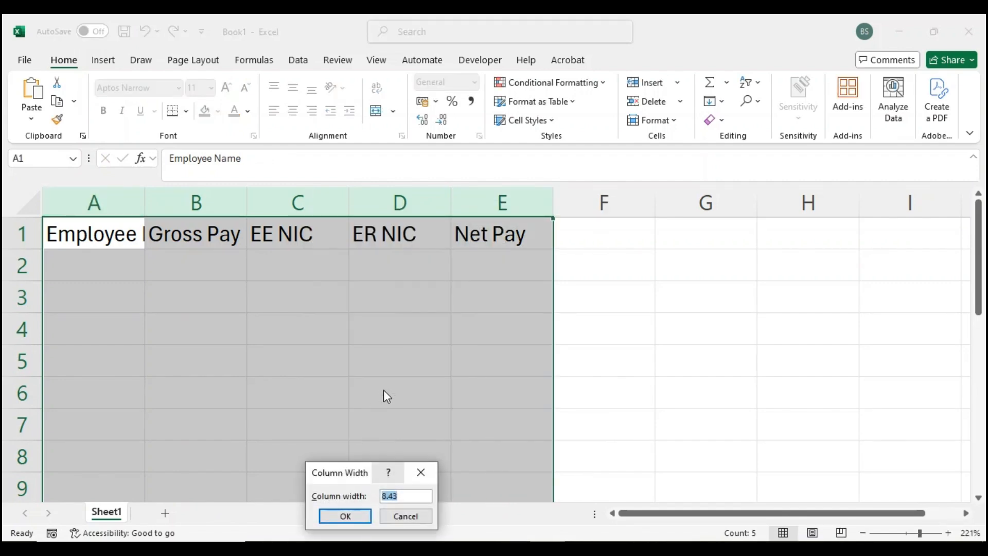
{"action": "type", "text": "14"}
{"action": "key", "text": "Return"}
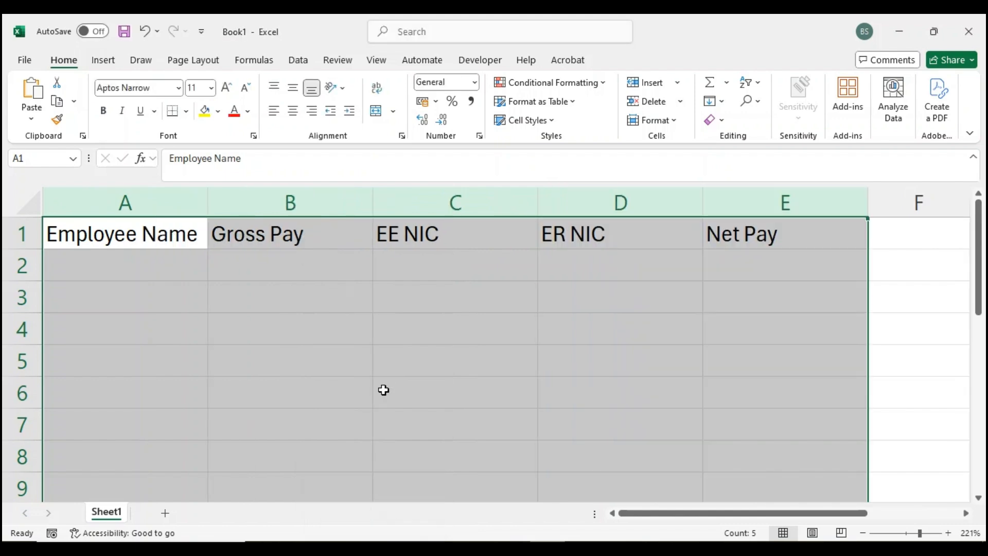
- Fill in the five employees' first names under Employee Name in cells A2 to A6
{"action": "left_click", "coordinate": [156, 267]}
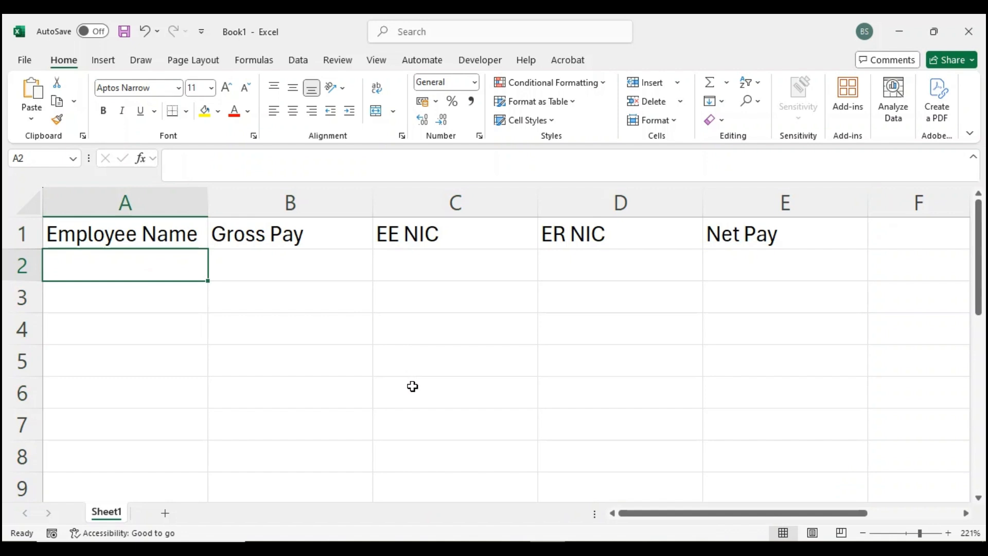
{"action": "type", "text": "Sarah"}
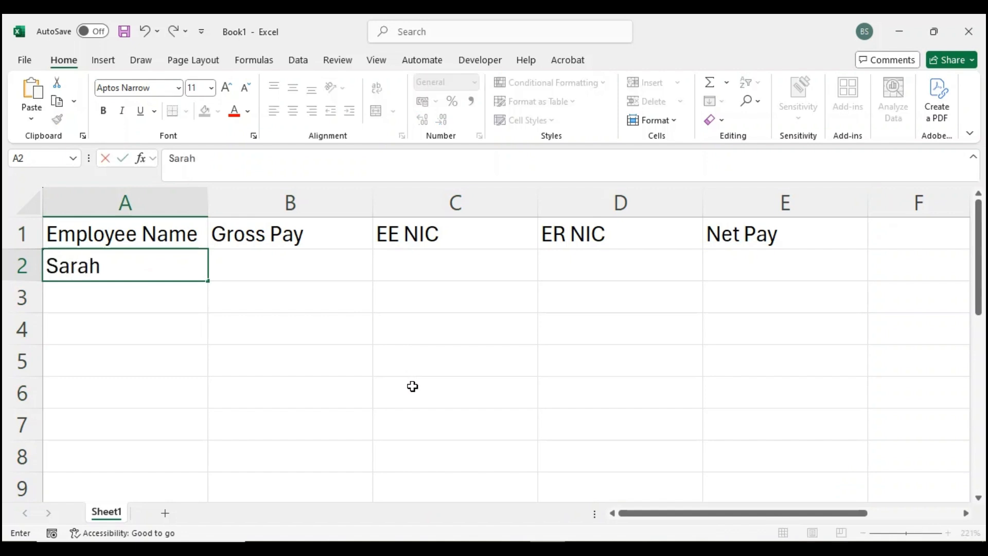
{"action": "key", "text": "Return"}
{"action": "type", "text": "James"}
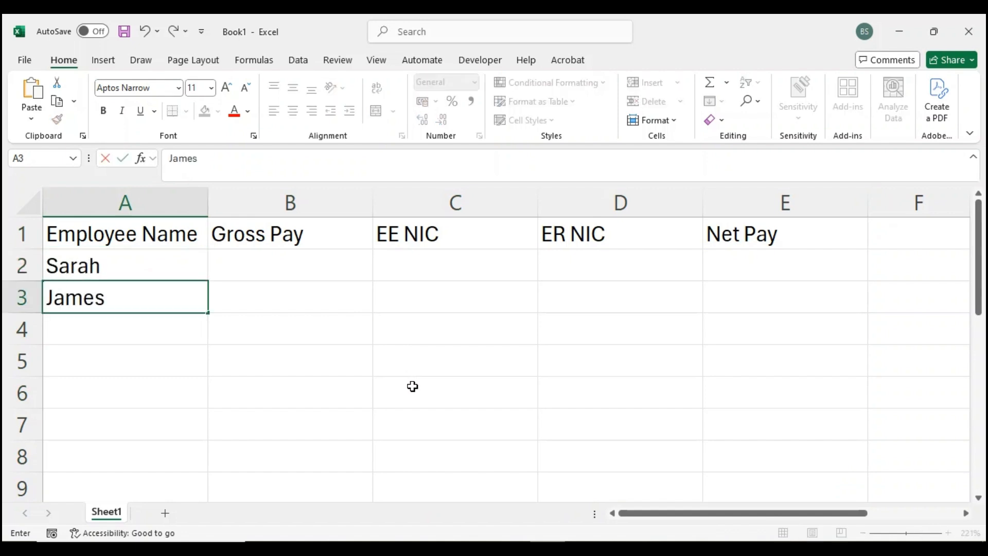
{"action": "key", "text": "Return"}
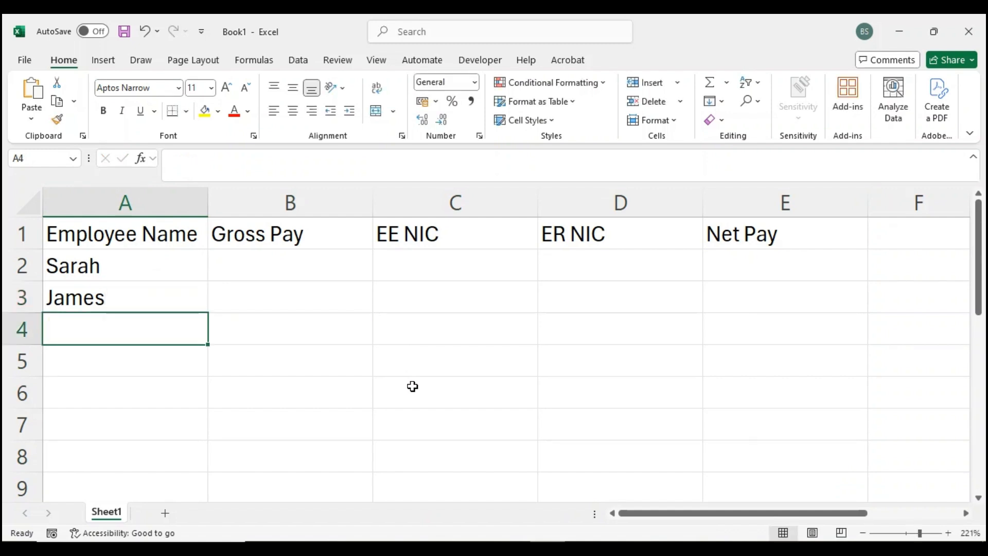
{"action": "type", "text": "Priya"}
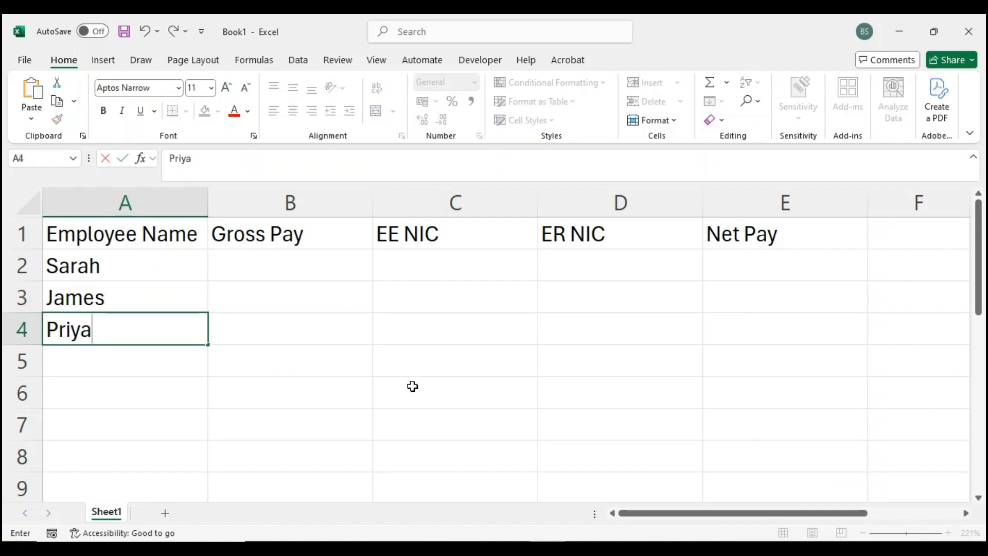
{"action": "key", "text": "Return"}
{"action": "type", "text": "Dan"}
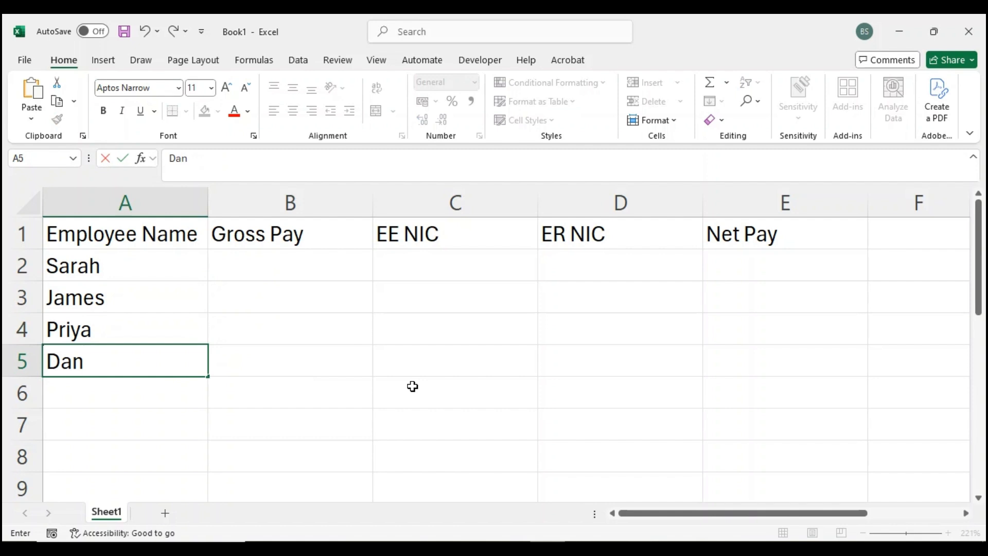
{"action": "key", "text": "Return"}
{"action": "type", "text": "Aisha"}
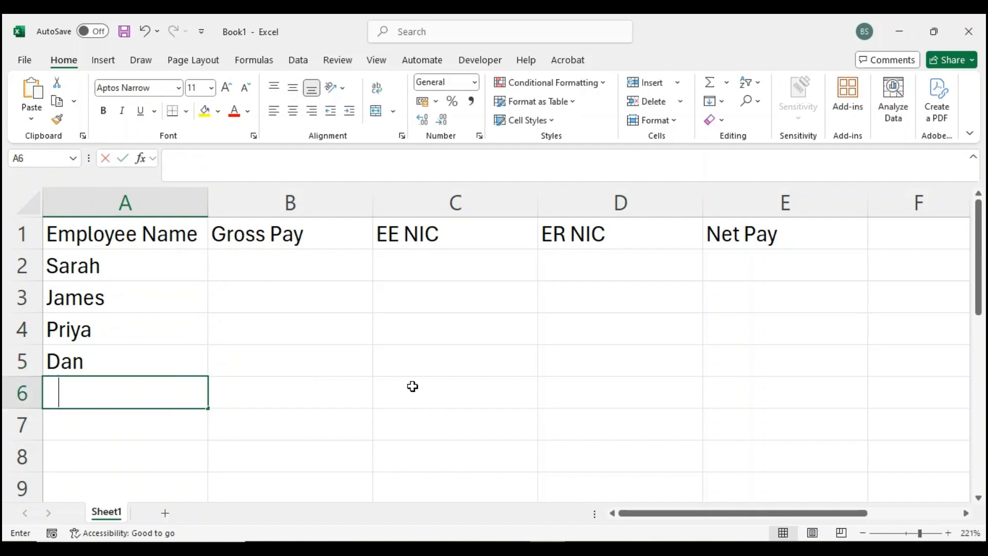
- Enter the gross pay amounts 2600, 1400, 3250, 900 and 1700 in cells B2 to B6
{"action": "left_click", "coordinate": [314, 256]}
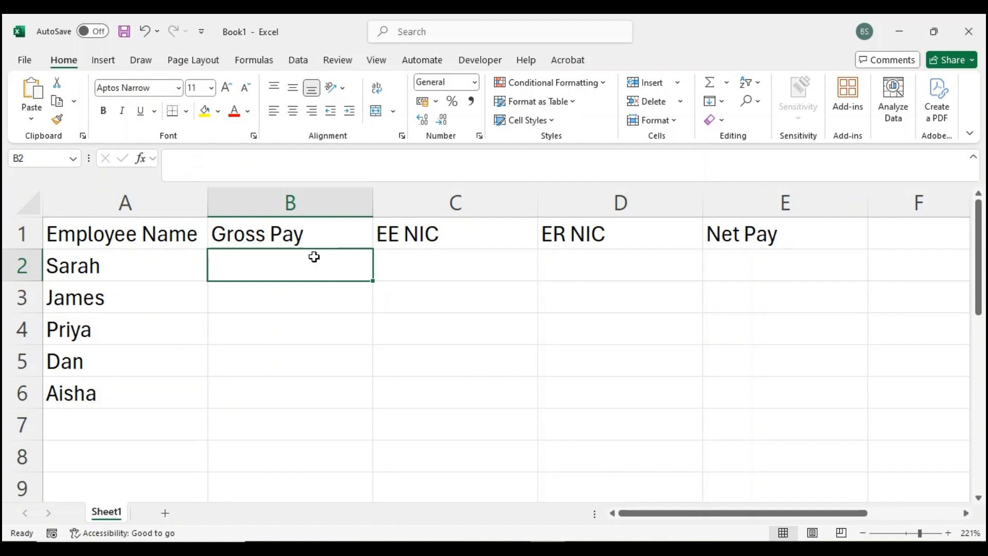
{"action": "type", "text": "2600"}
{"action": "key", "text": "Return"}
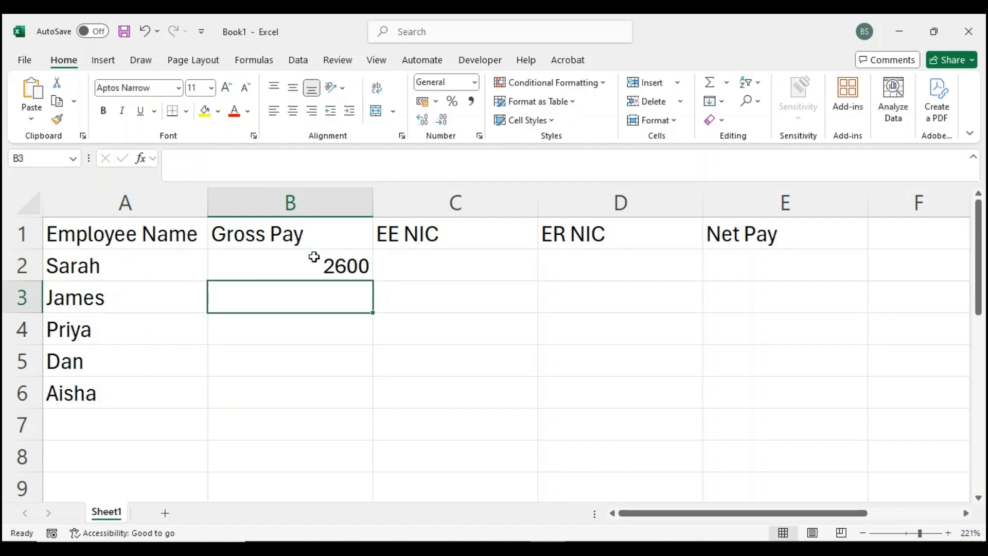
{"action": "type", "text": "1400"}
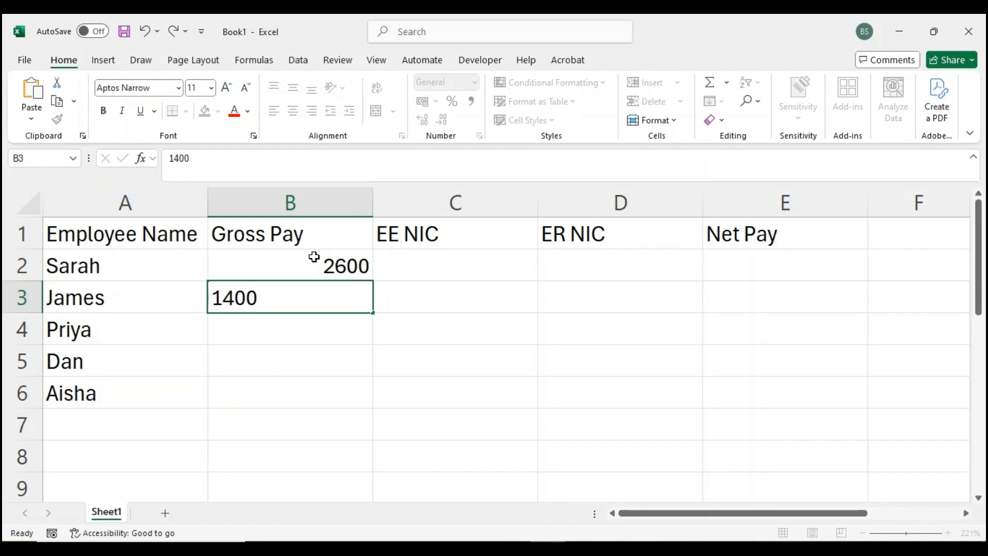
{"action": "key", "text": "Return"}
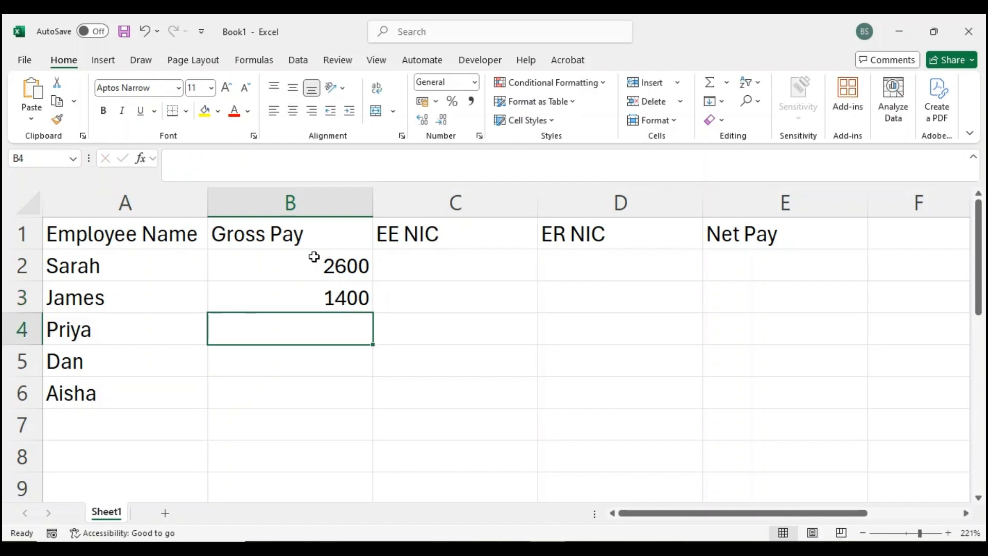
{"action": "type", "text": "3250"}
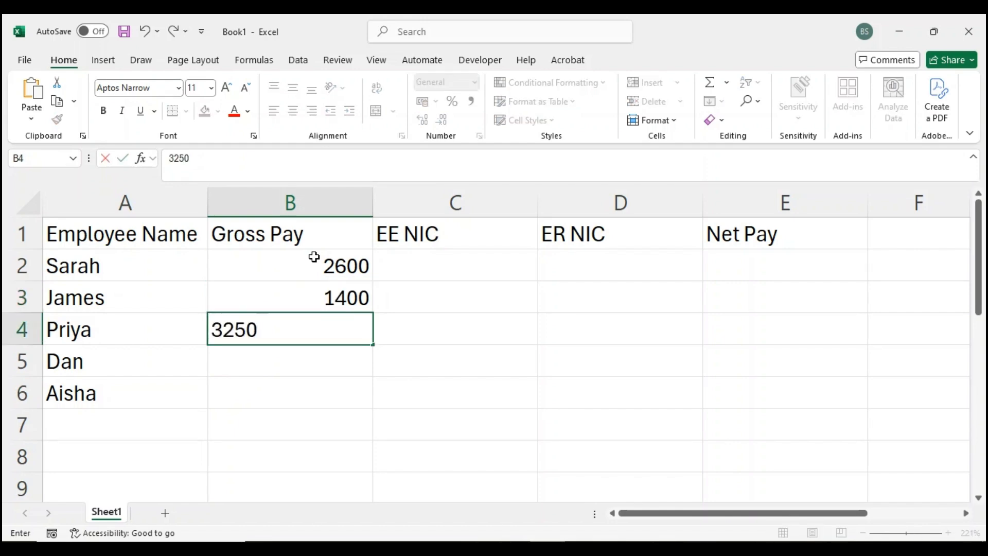
{"action": "key", "text": "Return"}
{"action": "type", "text": "900"}
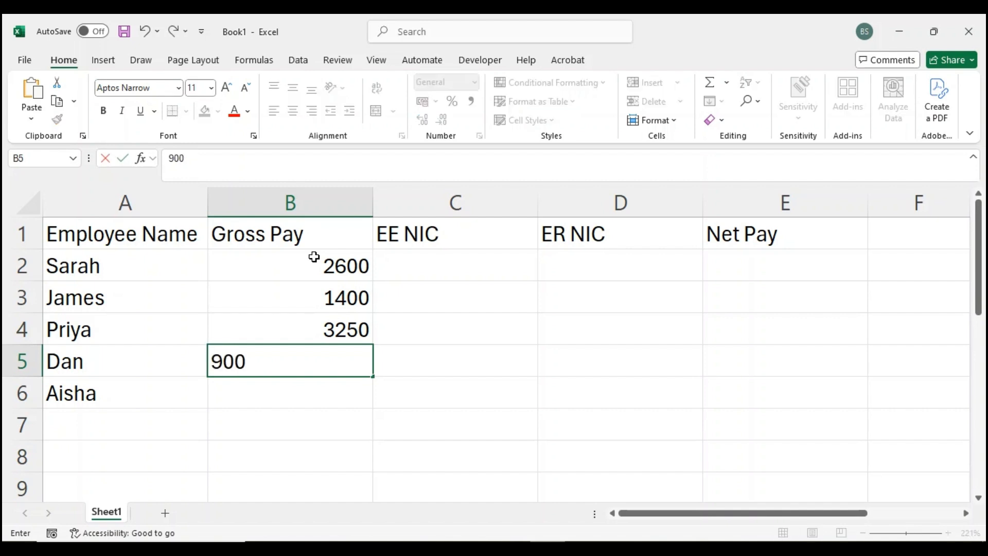
{"action": "key", "text": "Return"}
{"action": "type", "text": "1700"}
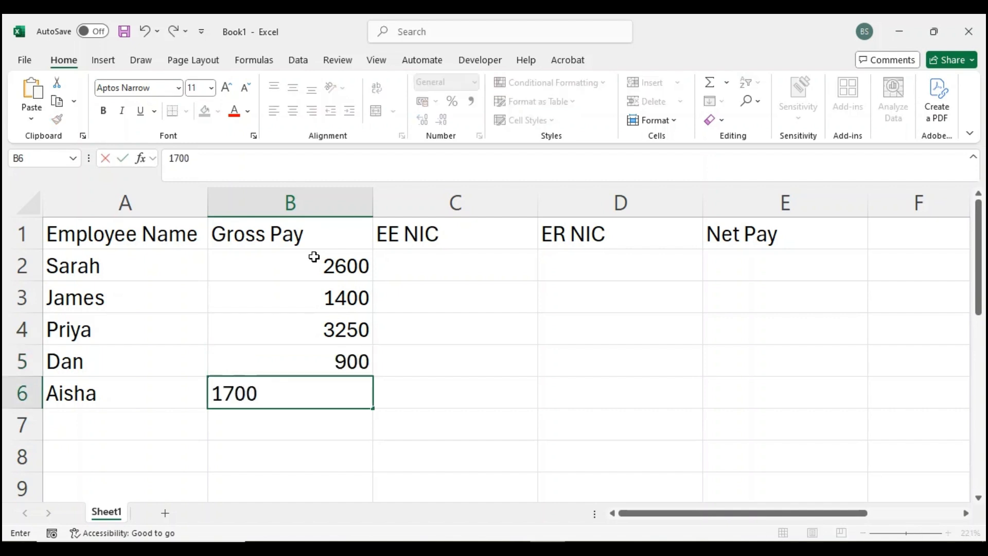
{"action": "key", "text": "Return"}
- Apply the Currency number format to the range B2:E8
{"action": "left_click_drag", "start_coordinate": [323, 267], "coordinate": [710, 447]}
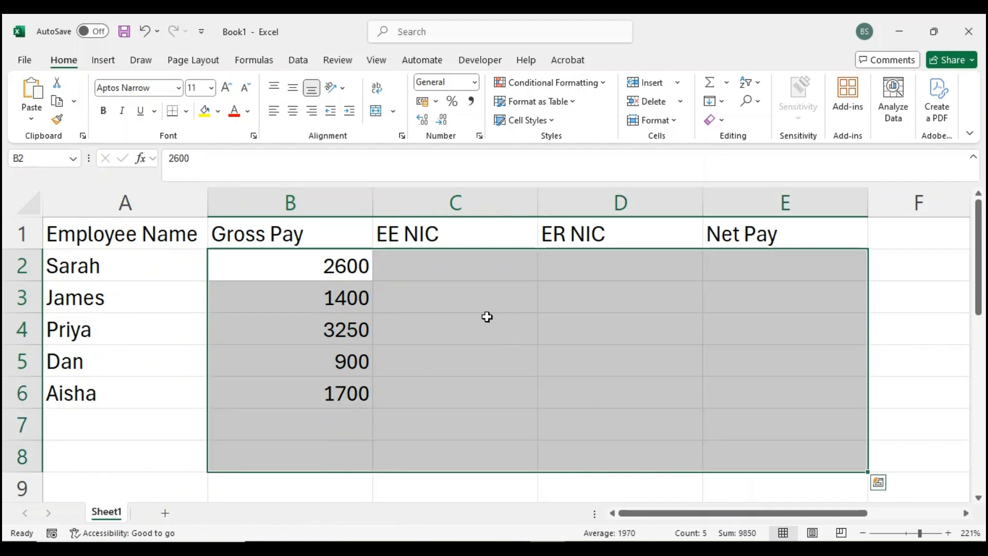
{"action": "left_click", "coordinate": [474, 82]}
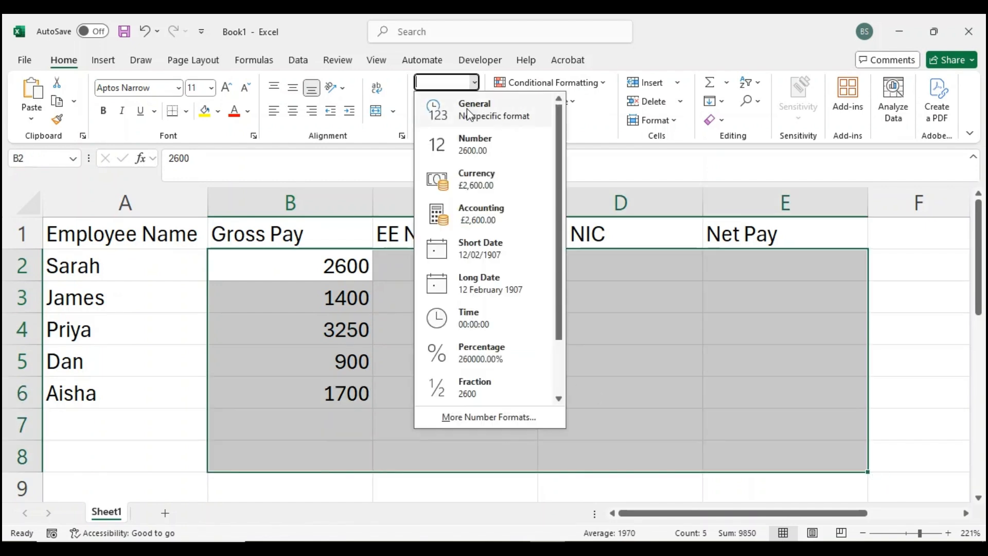
{"action": "left_click", "coordinate": [480, 175]}
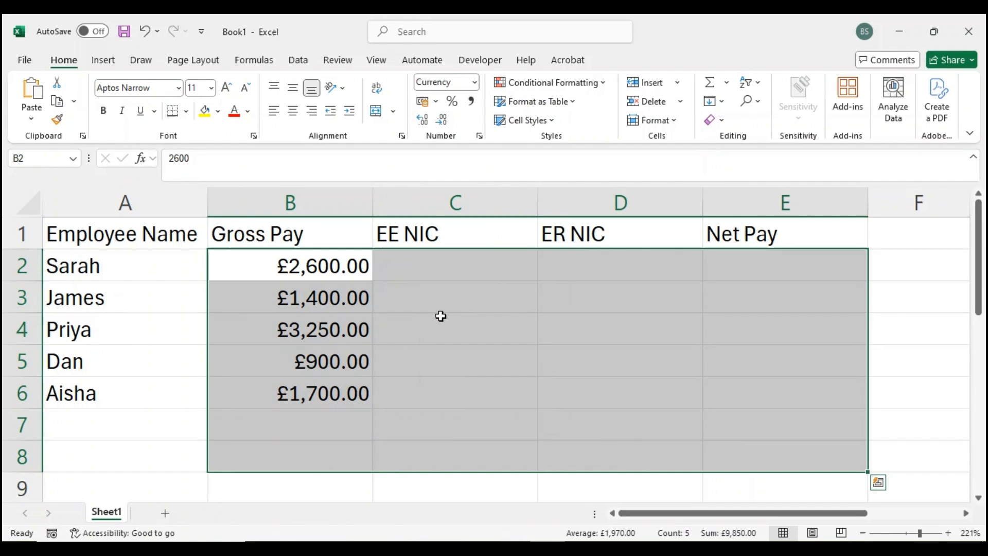
{"action": "left_click", "coordinate": [307, 273]}
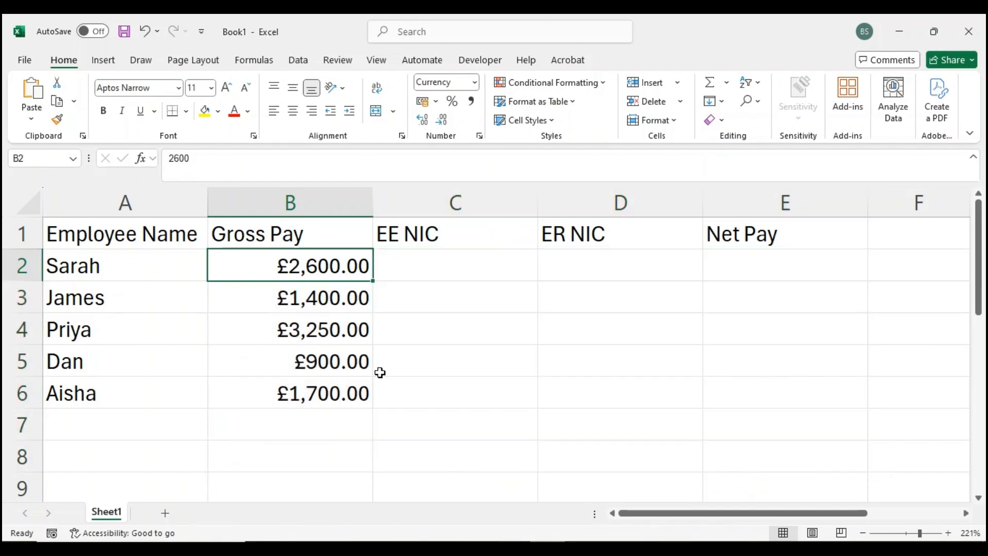
- Add the label "EE Threshold" in G1 with the value 1048 in H1
{"action": "scroll", "coordinate": [441, 349], "scroll_direction": "down", "scroll_amount": 3, "text": "ctrl"}
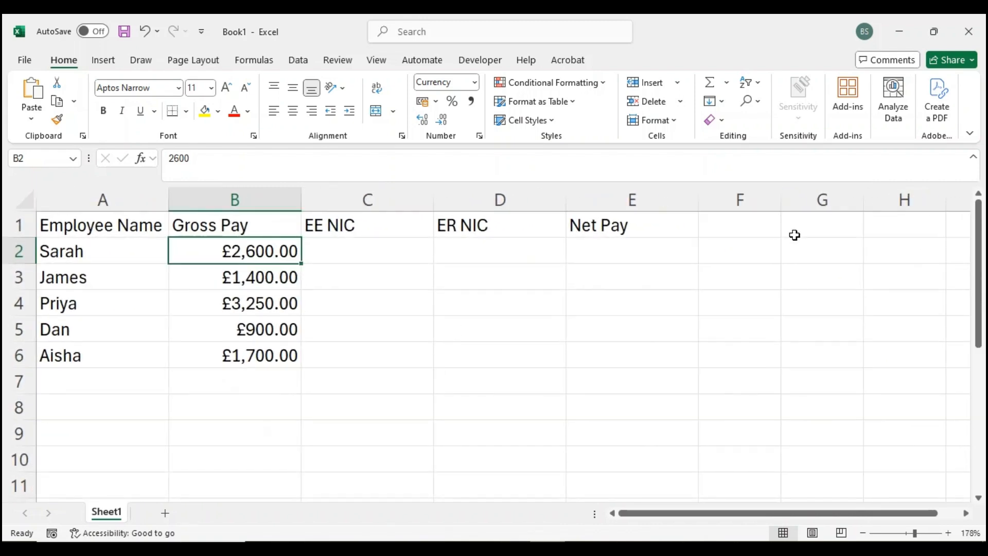
{"action": "left_click", "coordinate": [794, 230]}
{"action": "scroll", "coordinate": [795, 232], "scroll_direction": "down", "scroll_amount": 2, "text": "ctrl"}
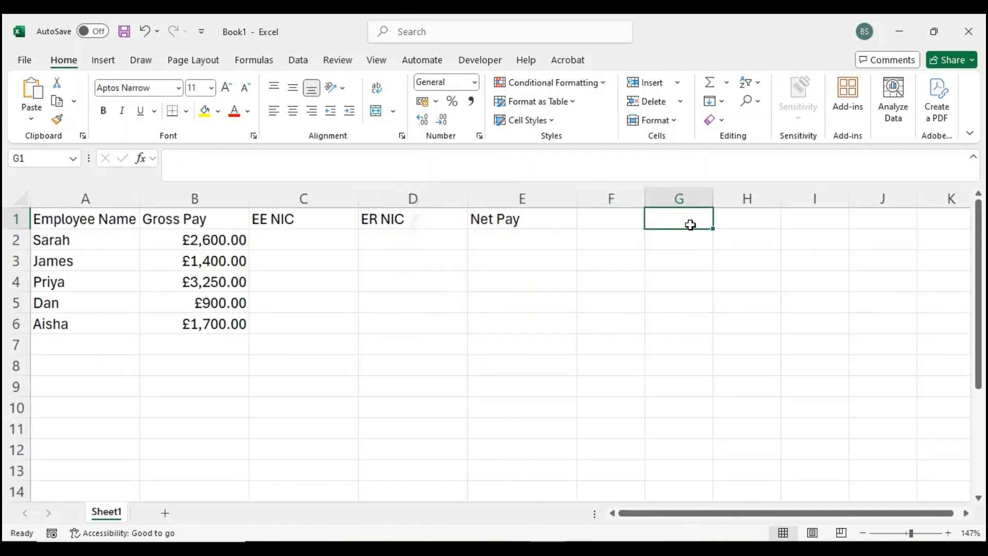
{"action": "type", "text": "EE Thre"}
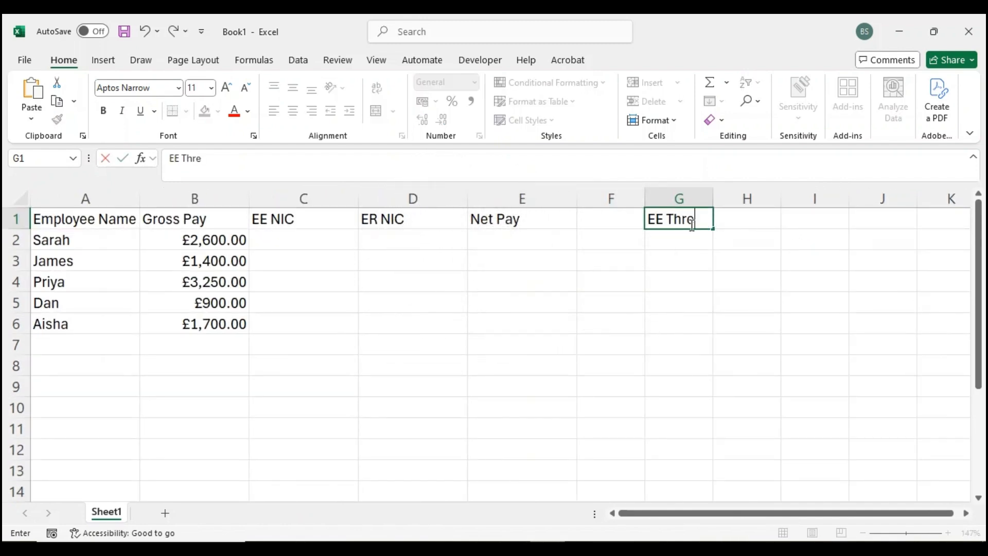
{"action": "type", "text": "shold"}
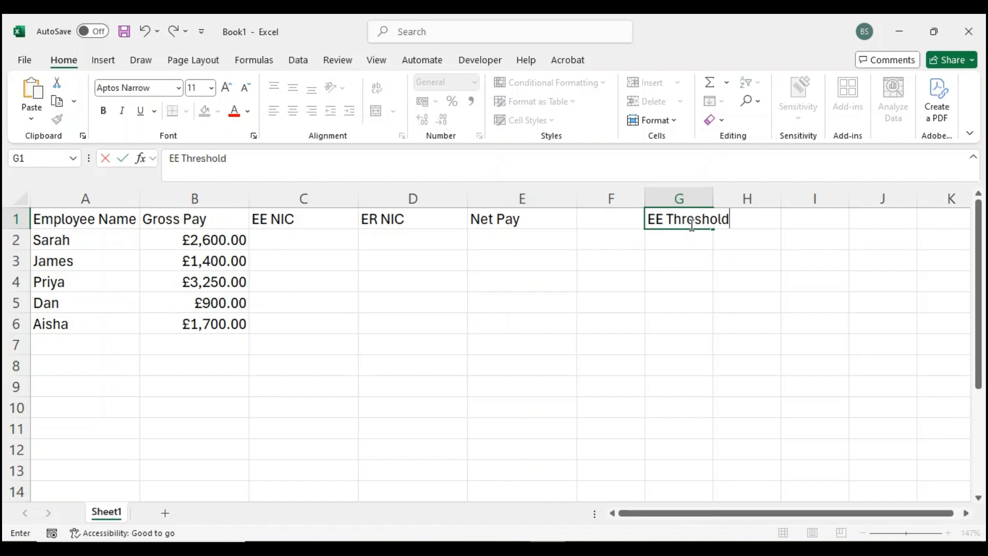
{"action": "key", "text": "Tab"}
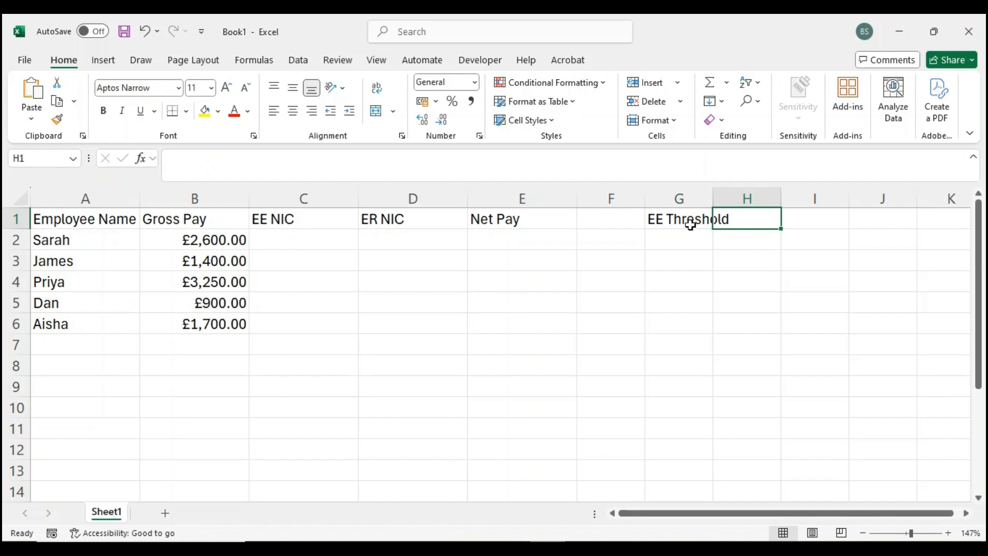
{"action": "type", "text": "1048"}
{"action": "key", "text": "Return"}
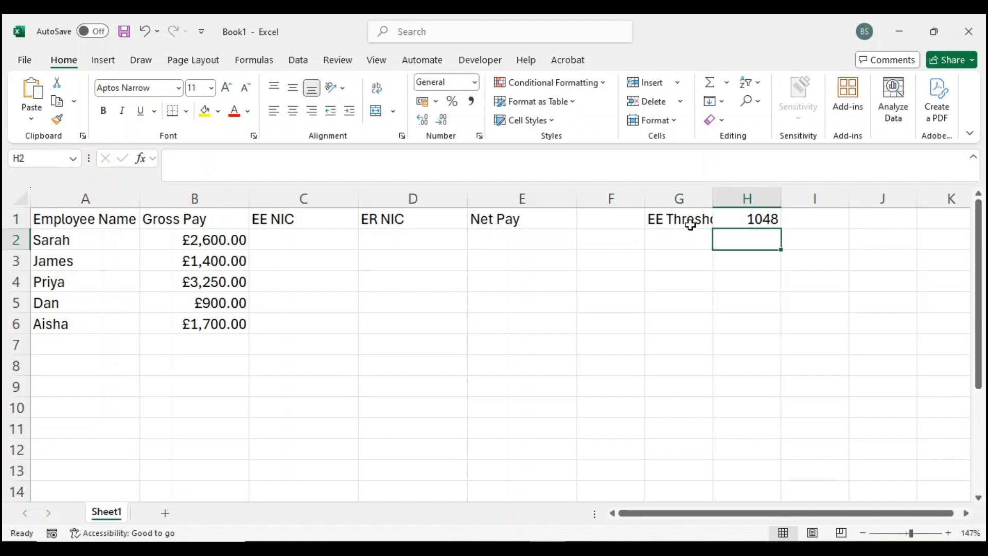
- Add the label "EE Rate %" in G2 with the value 0.08 in H2
{"action": "left_click", "coordinate": [686, 237]}
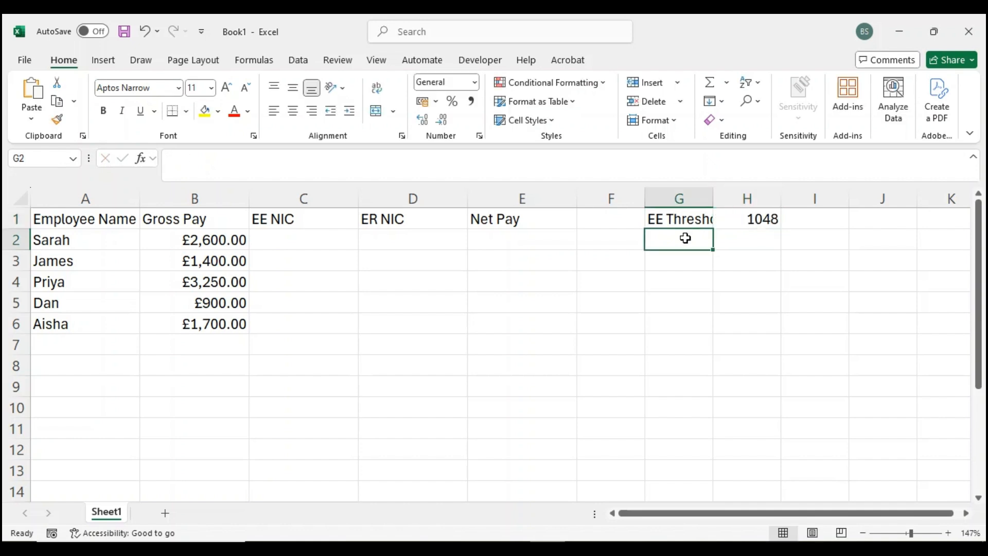
{"action": "type", "text": "EE Rate"}
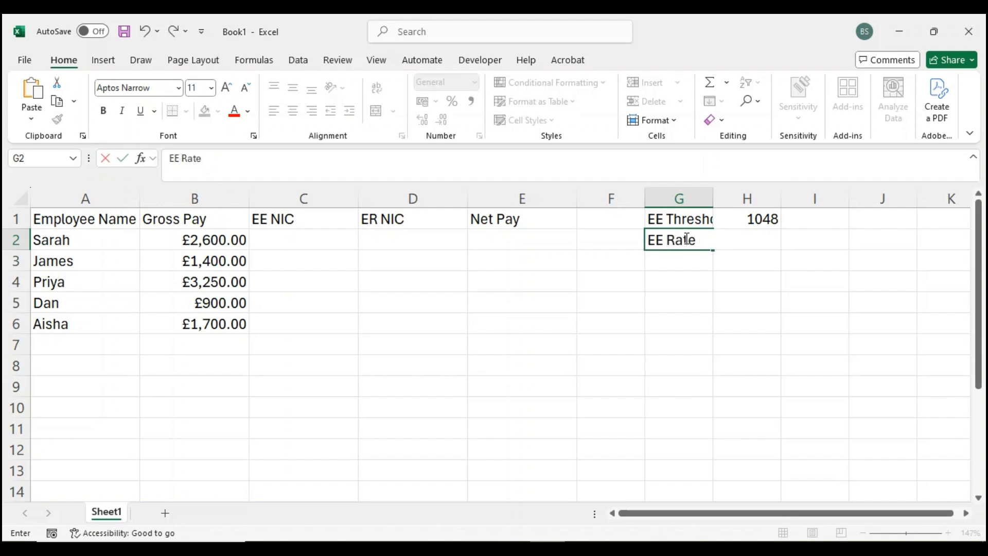
{"action": "type", "text": " %"}
{"action": "key", "text": "Tab"}
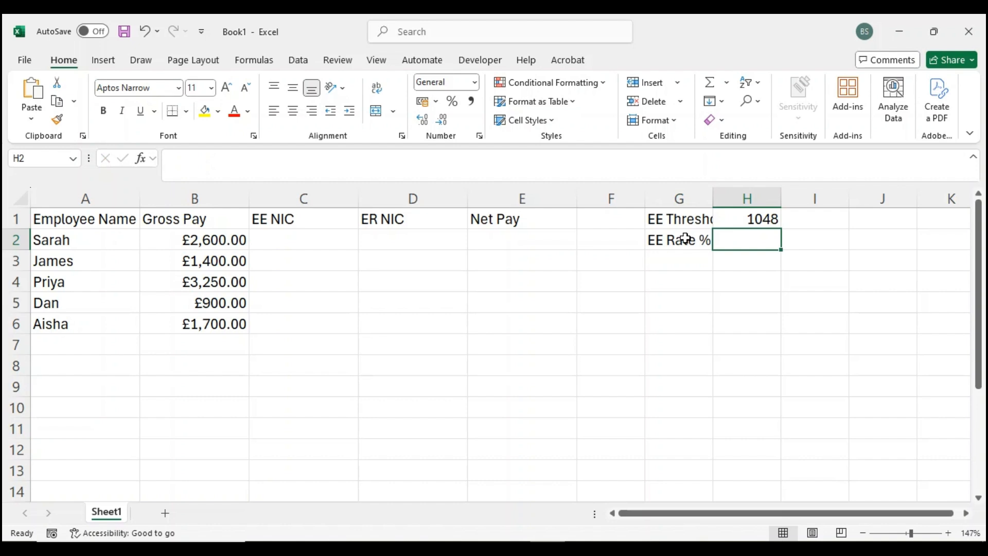
{"action": "type", "text": "0.08"}
{"action": "key", "text": "Return"}
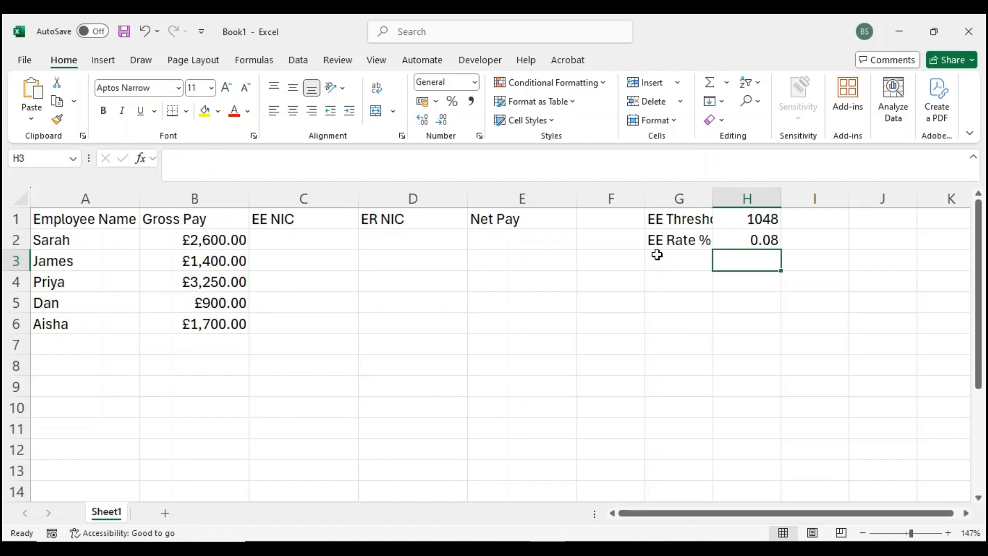
- Add the label "ER Threshold" in G3 with the value 417 in H3
{"action": "left_click", "coordinate": [680, 261]}
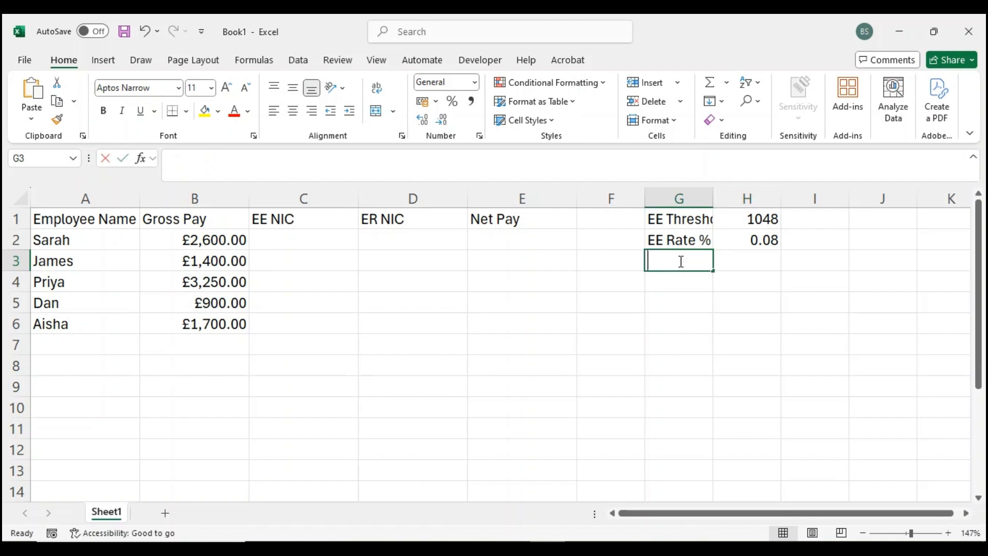
{"action": "type", "text": "ER Threshold"}
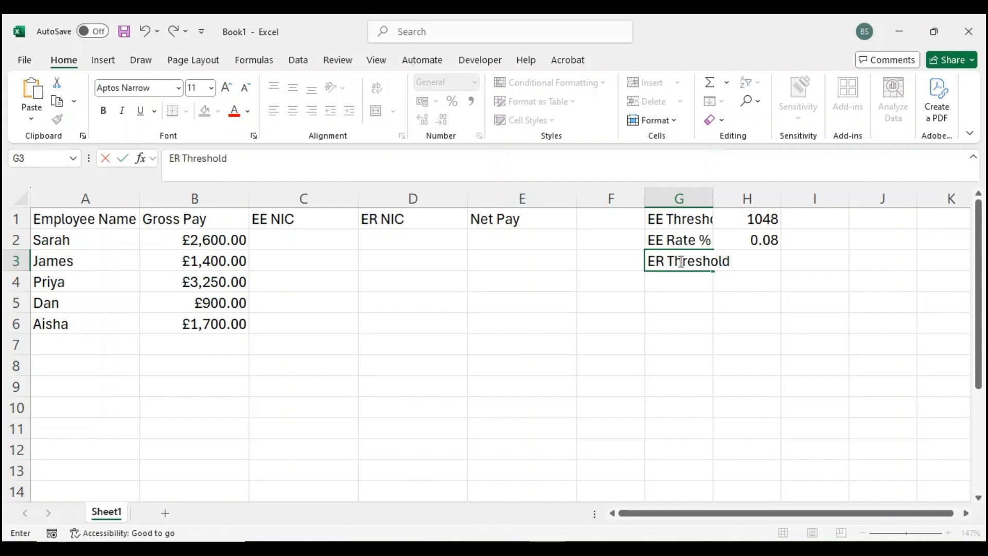
{"action": "key", "text": "Tab"}
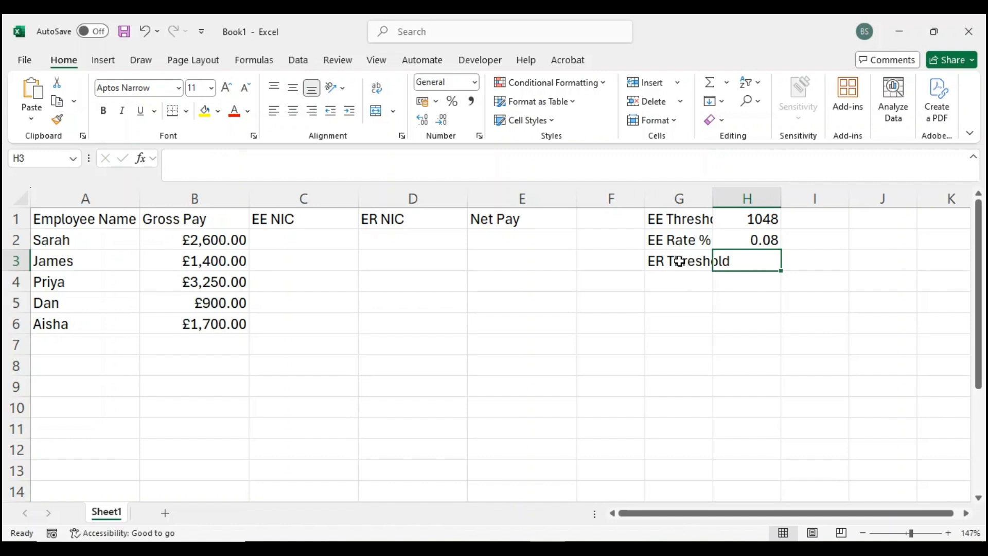
{"action": "type", "text": "417"}
{"action": "key", "text": "Return"}
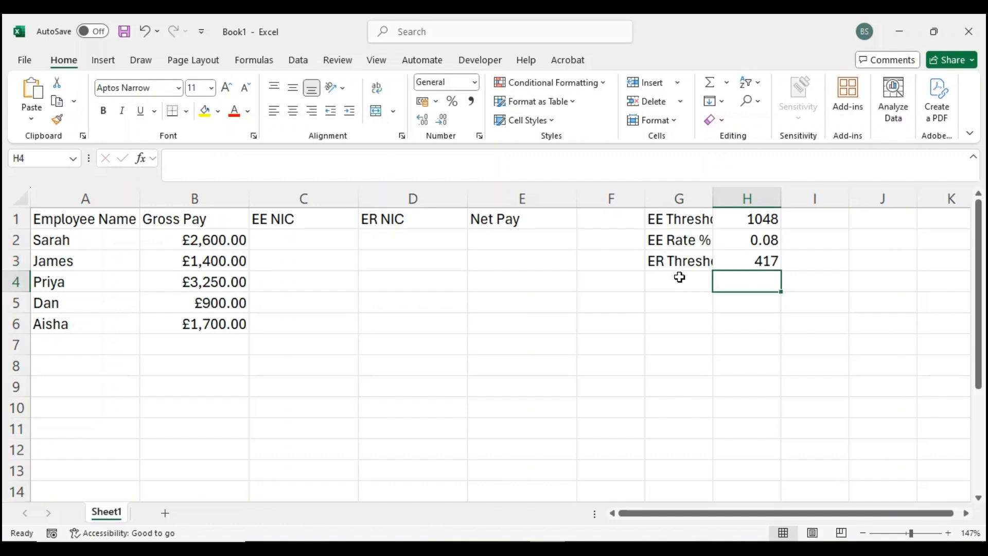
- Add the label "ER Rate %" in G4 with the value 0.15 in H4
{"action": "left_click", "coordinate": [679, 277]}
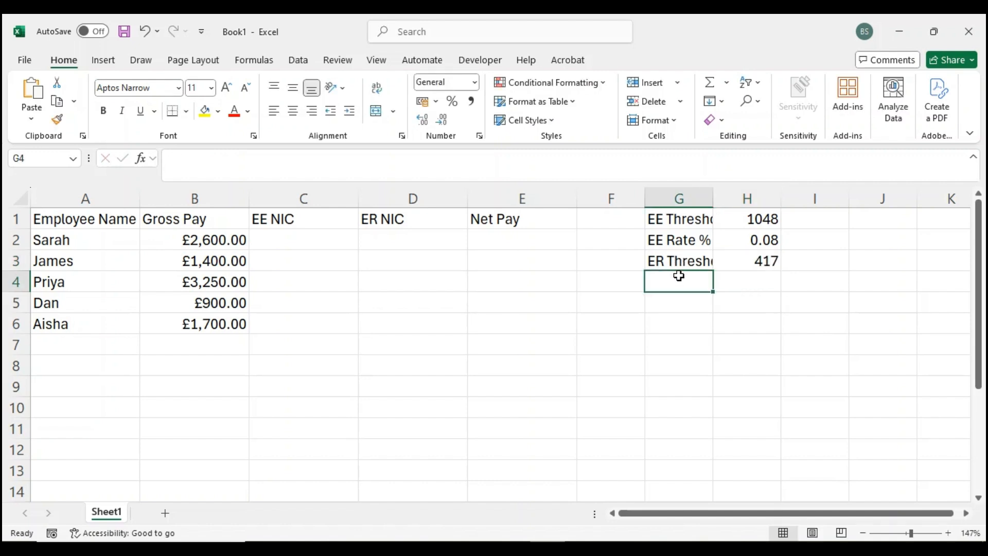
{"action": "type", "text": "ER Rate"}
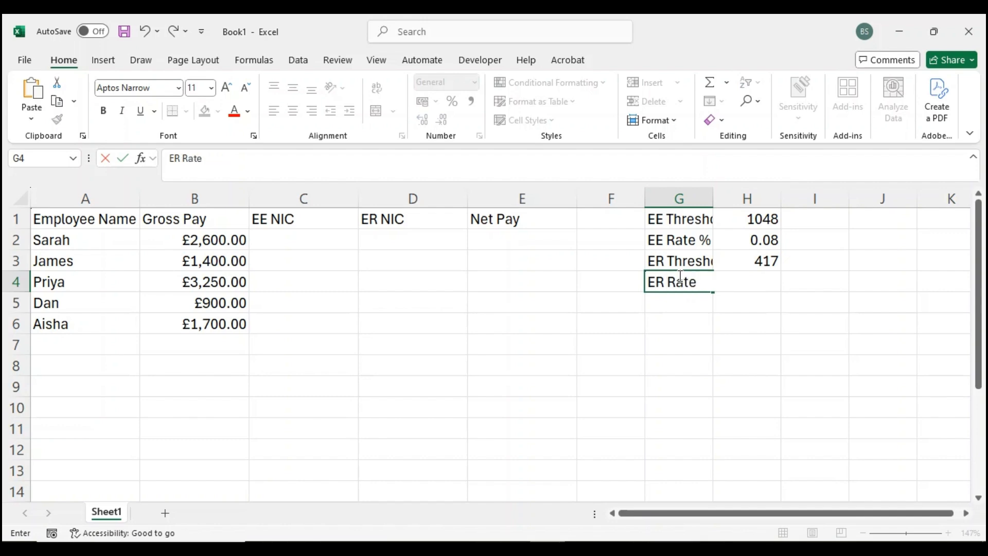
{"action": "key", "text": "Tab"}
{"action": "left_click", "coordinate": [678, 278]}
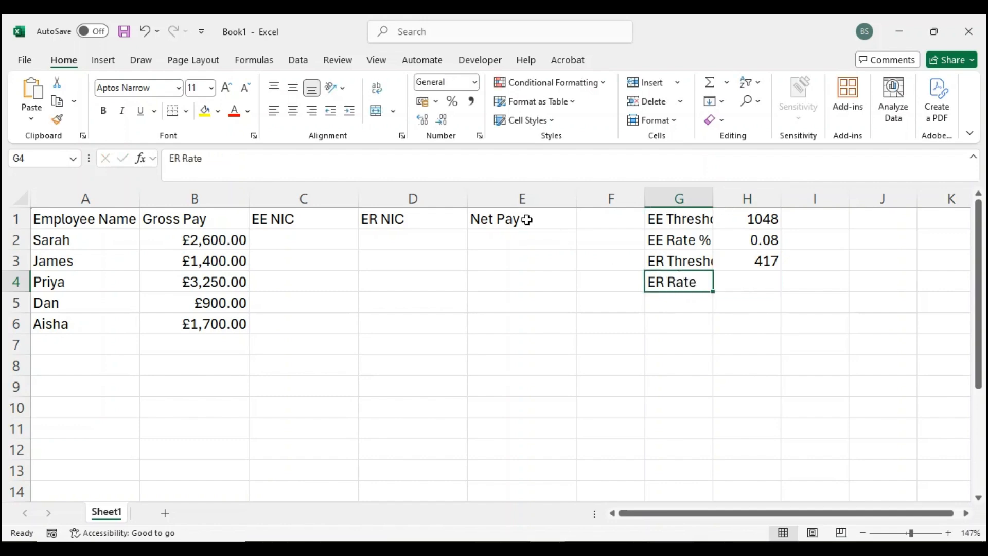
{"action": "left_click", "coordinate": [337, 164]}
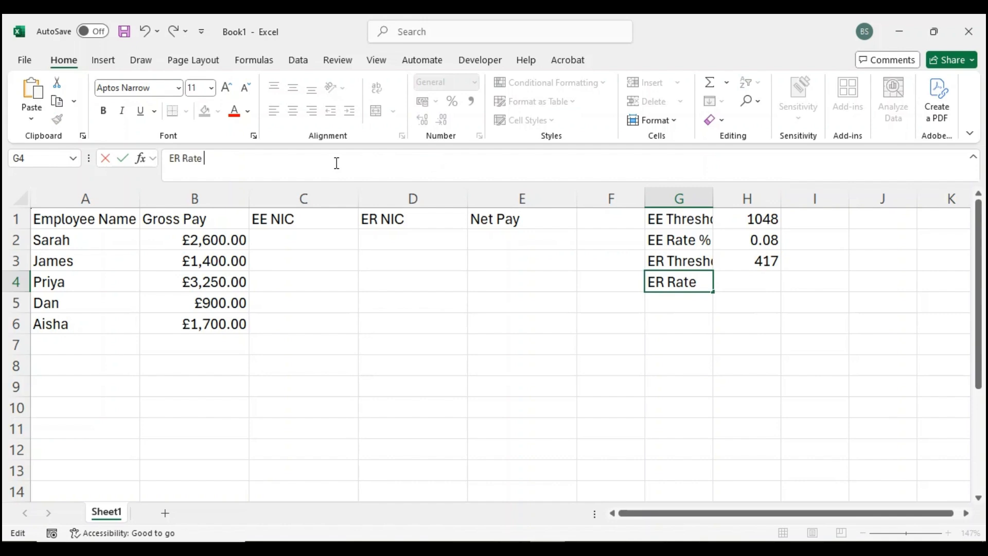
{"action": "type", "text": "%"}
{"action": "key", "text": "Return"}
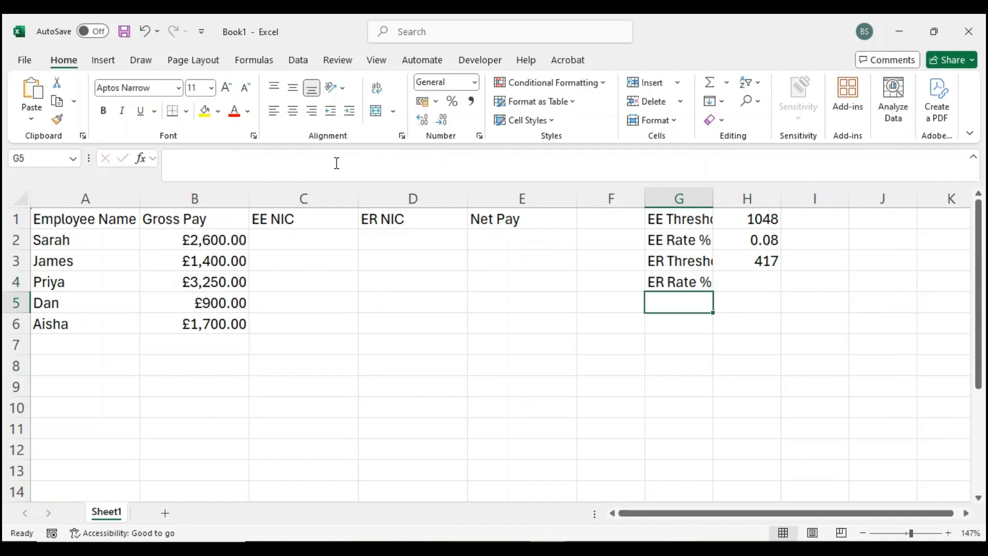
{"action": "key", "text": "Up"}
{"action": "key", "text": "Right"}
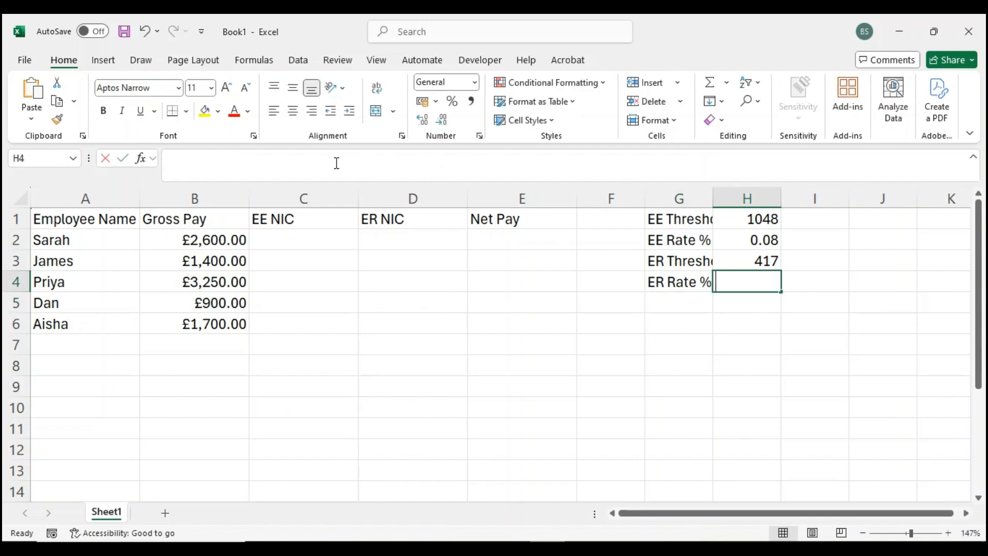
{"action": "type", "text": "0.15"}
{"action": "key", "text": "Return"}
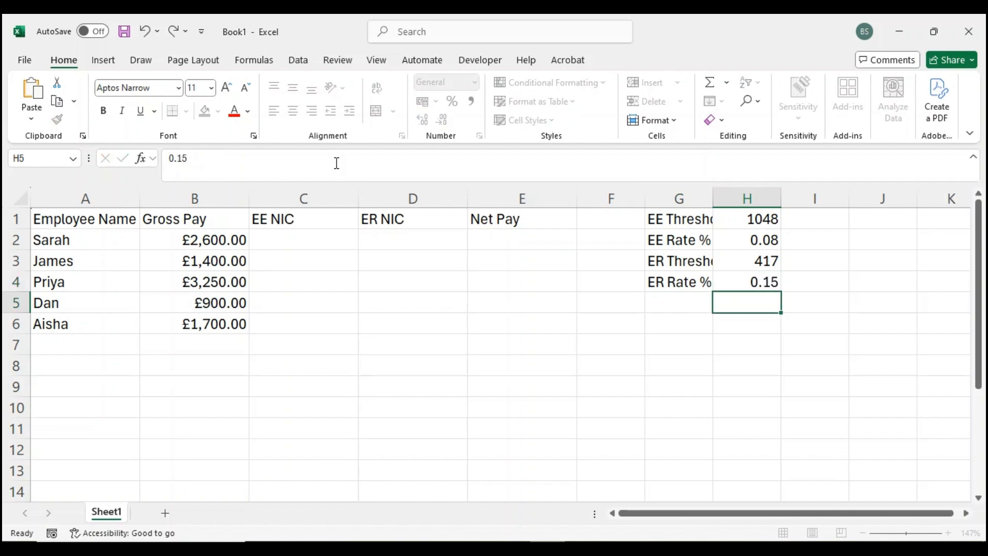
- Apply the Currency number format to the threshold values in H1 and H3, widening column H to fit
{"action": "left_click", "coordinate": [745, 215]}
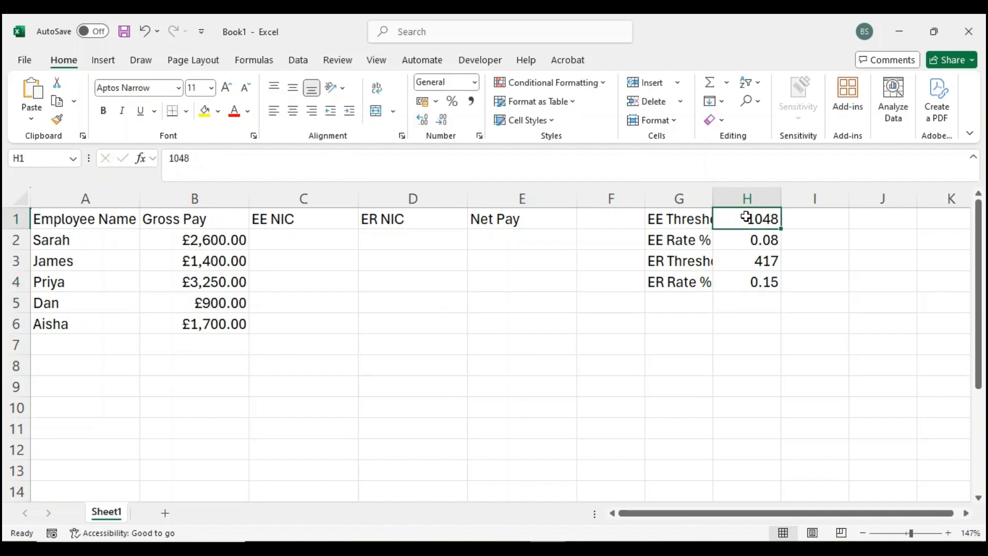
{"action": "left_click", "coordinate": [473, 84]}
{"action": "left_click", "coordinate": [492, 189]}
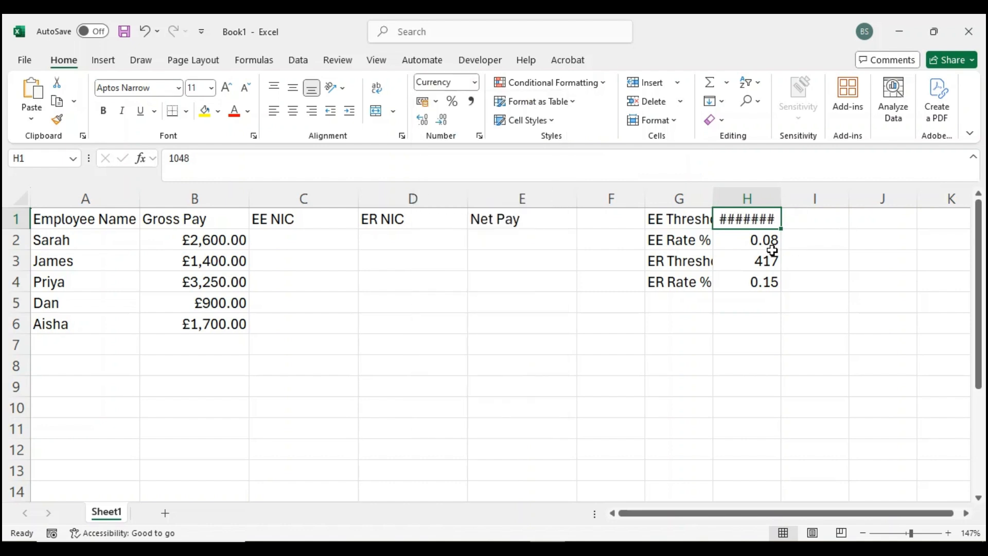
{"action": "left_click_drag", "start_coordinate": [781, 198], "coordinate": [820, 202]}
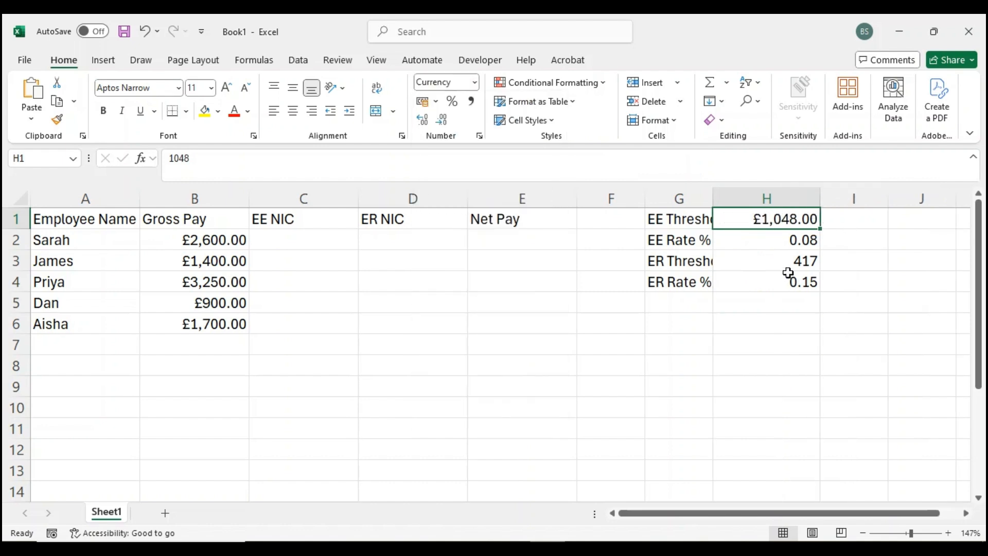
{"action": "left_click", "coordinate": [787, 263]}
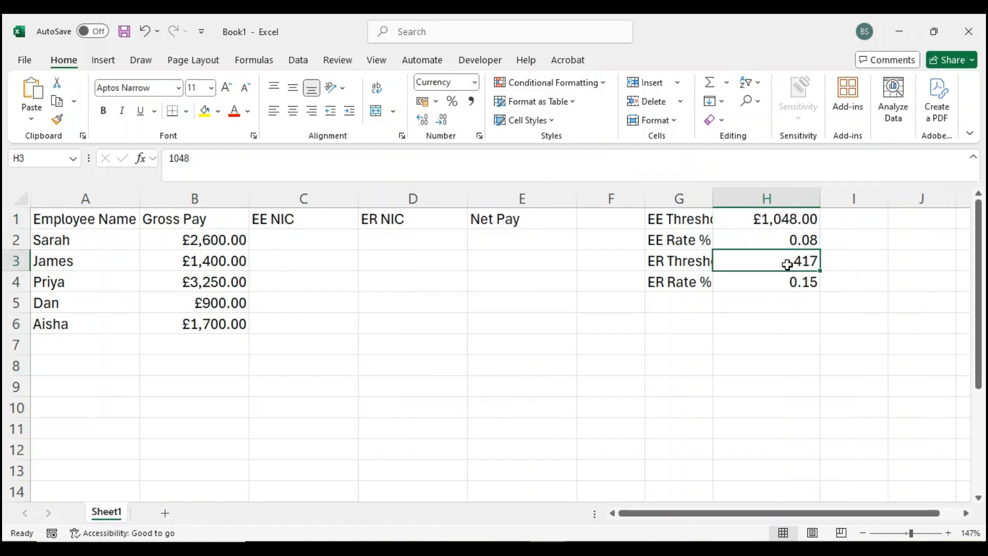
{"action": "left_click", "coordinate": [474, 84]}
{"action": "left_click", "coordinate": [469, 175]}
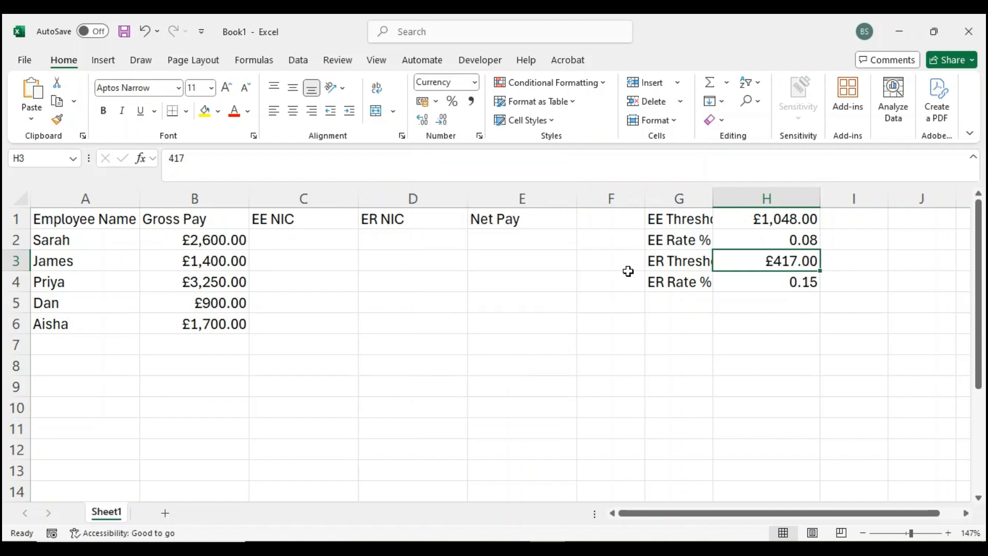
- Set the width of columns G and H to 12
{"action": "left_click_drag", "start_coordinate": [714, 198], "coordinate": [768, 198]}
{"action": "left_click_drag", "start_coordinate": [696, 191], "coordinate": [789, 194]}
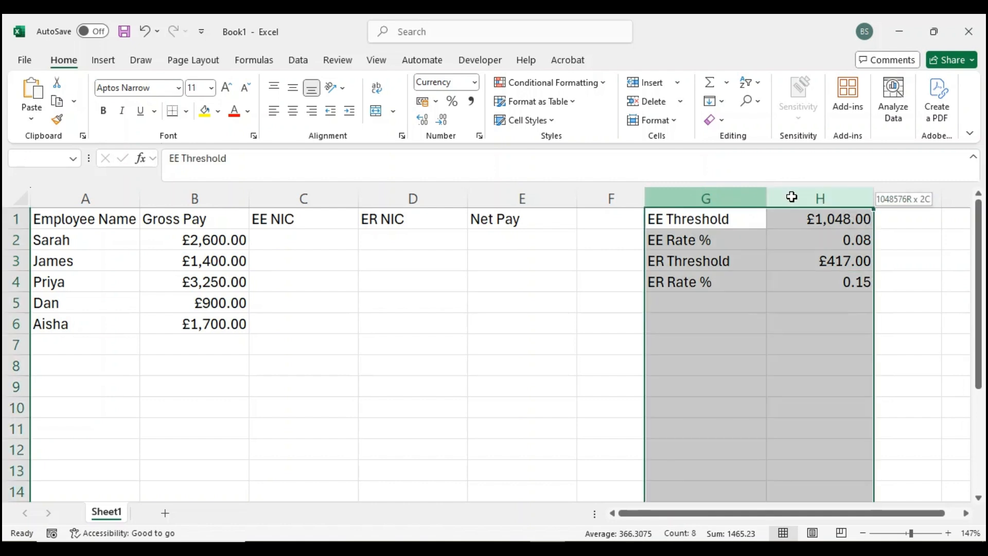
{"action": "right_click", "coordinate": [749, 230]}
{"action": "left_click", "coordinate": [809, 456]}
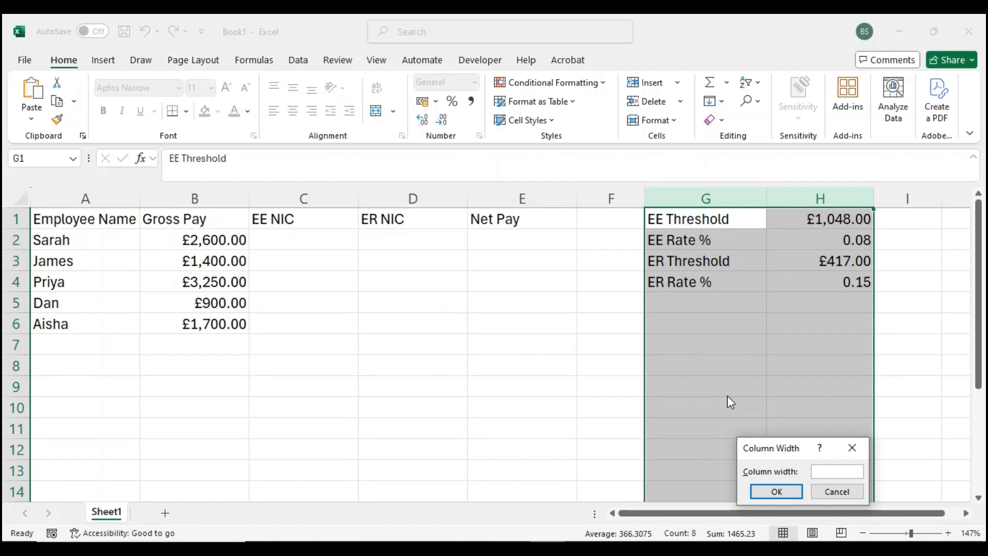
{"action": "type", "text": "12"}
{"action": "key", "text": "Return"}
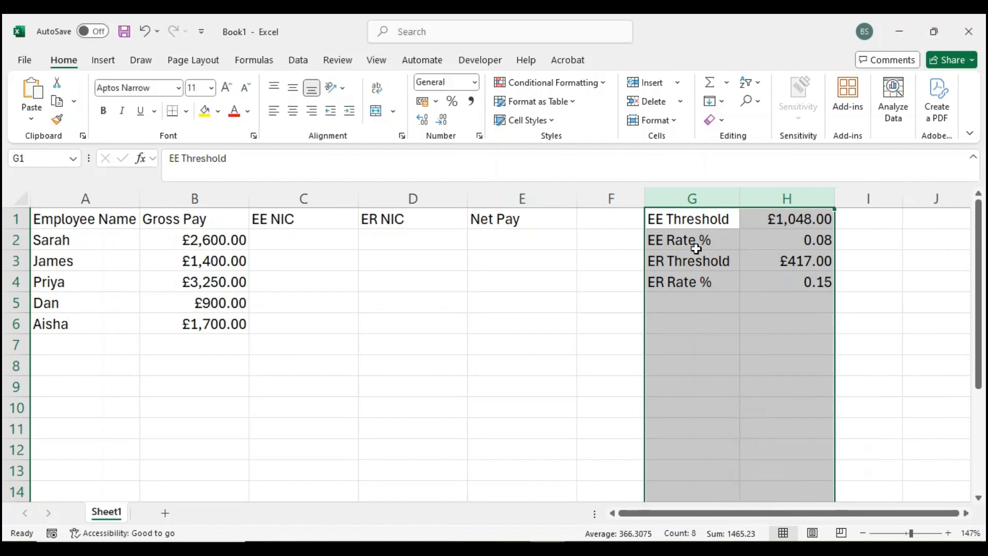
- Apply all borders to the threshold and rate table in G1:H4
{"action": "left_click", "coordinate": [694, 218]}
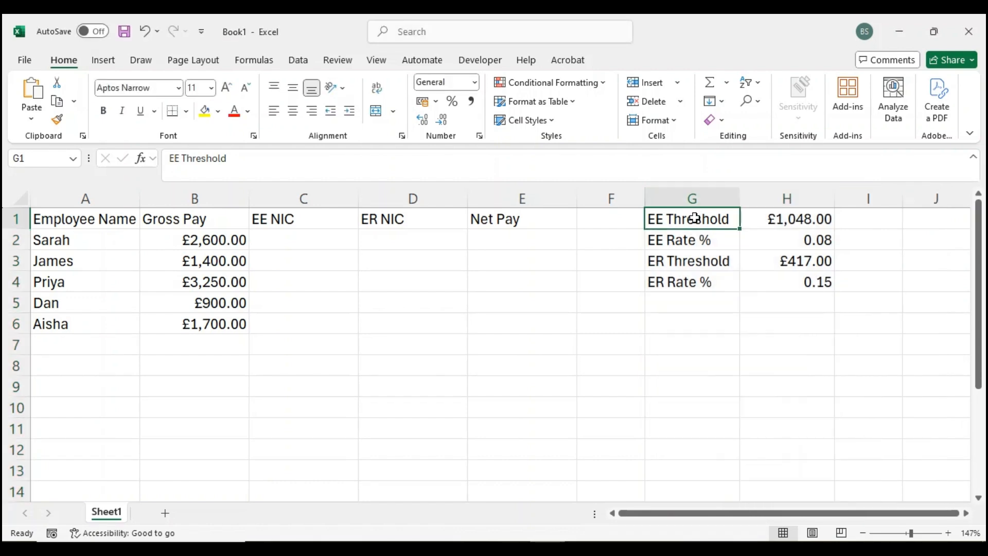
{"action": "left_click_drag", "start_coordinate": [695, 217], "coordinate": [750, 278]}
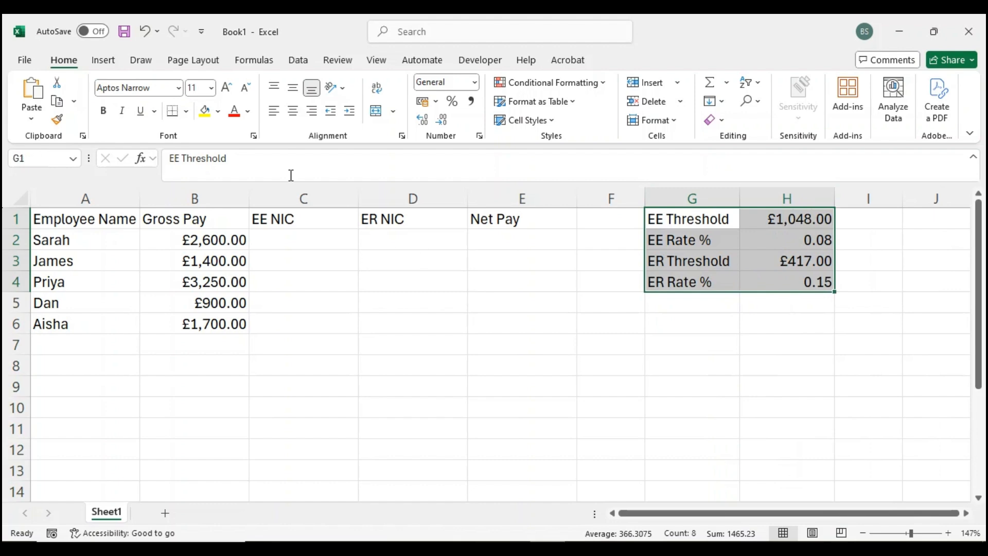
{"action": "left_click", "coordinate": [186, 111]}
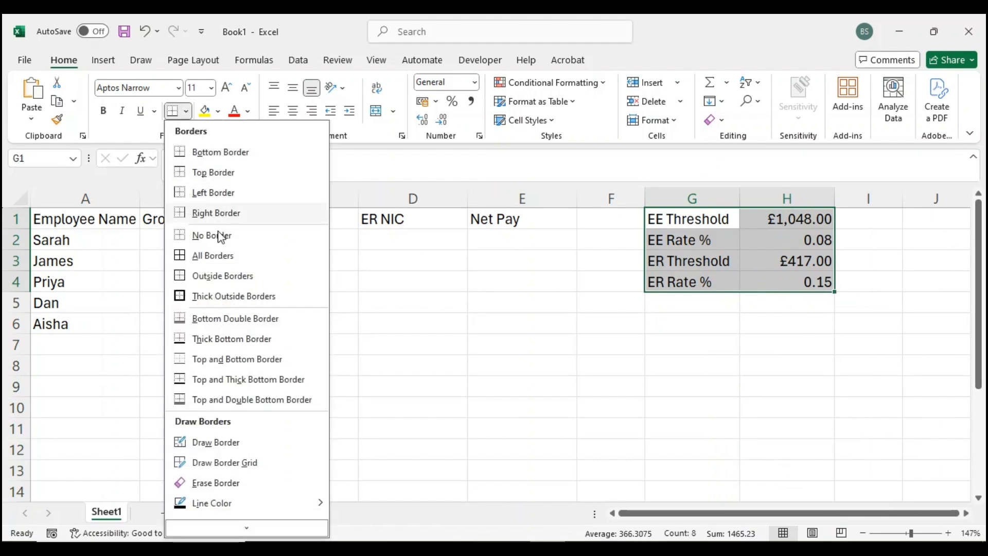
{"action": "left_click", "coordinate": [222, 264]}
{"action": "left_click", "coordinate": [512, 289]}
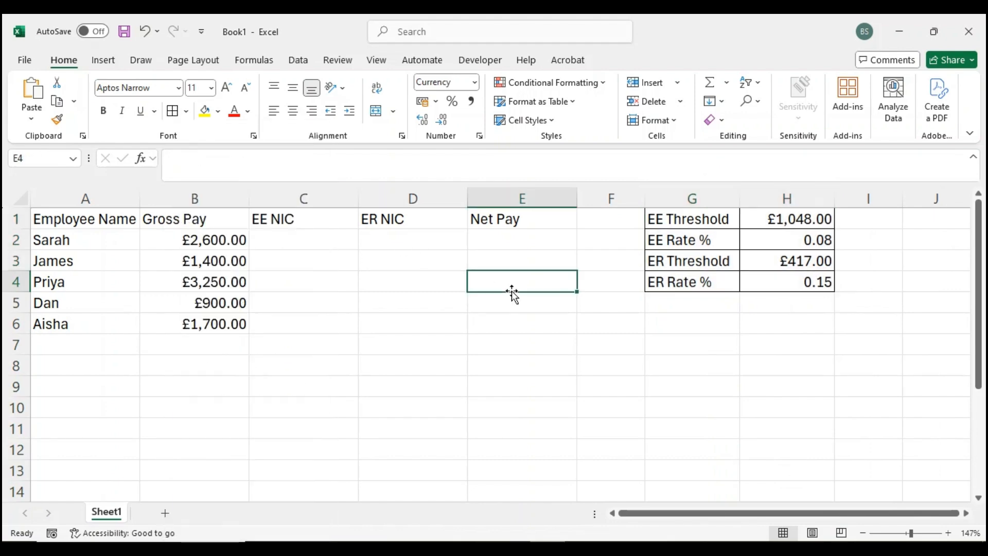
{"action": "key", "text": "Left"}
{"action": "key", "text": "Left"}
{"action": "key", "text": "Left"}
{"action": "key", "text": "Left"}
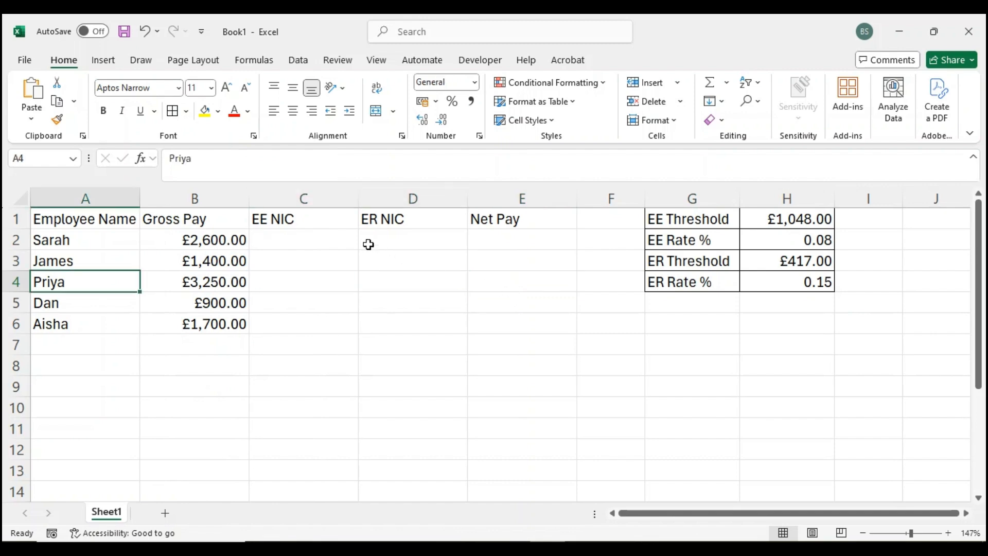
- Enter the EE NIC formula =IF(B2 > $H$1, (B2 - $H$1) * $H$2, 0) in C2 and fill it down to C6
{"action": "left_click", "coordinate": [324, 241]}
{"action": "type", "text": "=IF(B2 > $H$1, (B2 - $H$1) * $H$2, 0)"}
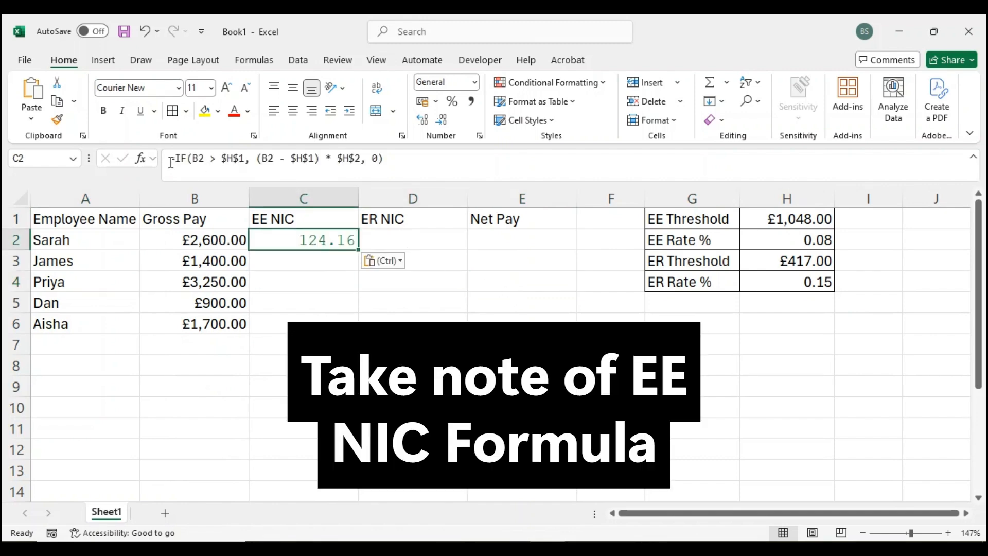
{"action": "left_click_drag", "start_coordinate": [170, 159], "coordinate": [393, 162]}
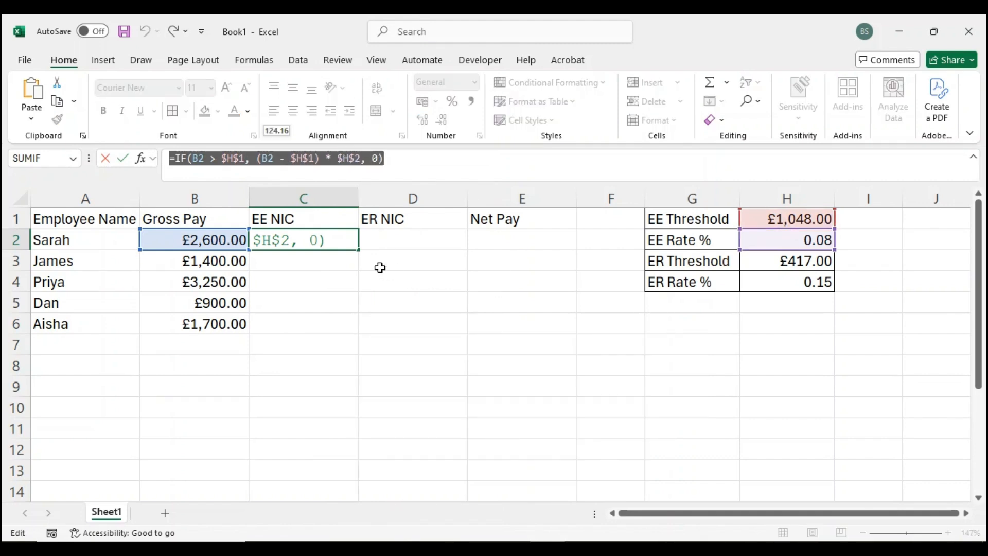
{"action": "left_click", "coordinate": [407, 161]}
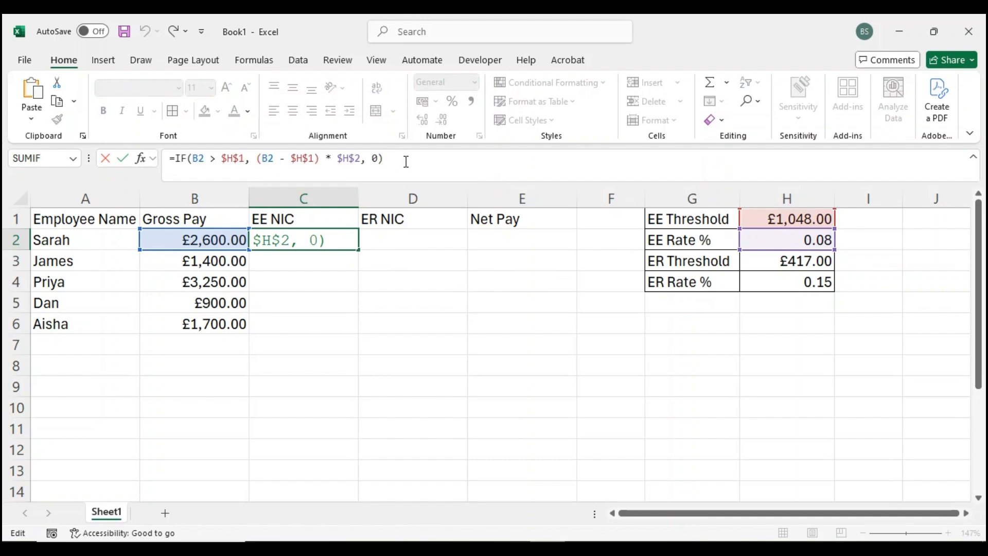
{"action": "key", "text": "Return"}
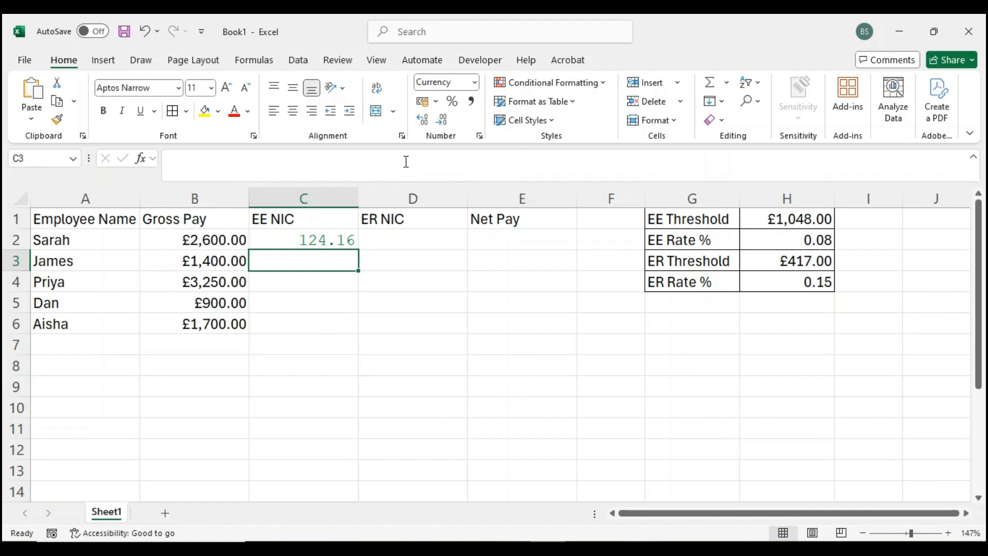
{"action": "left_click", "coordinate": [335, 238]}
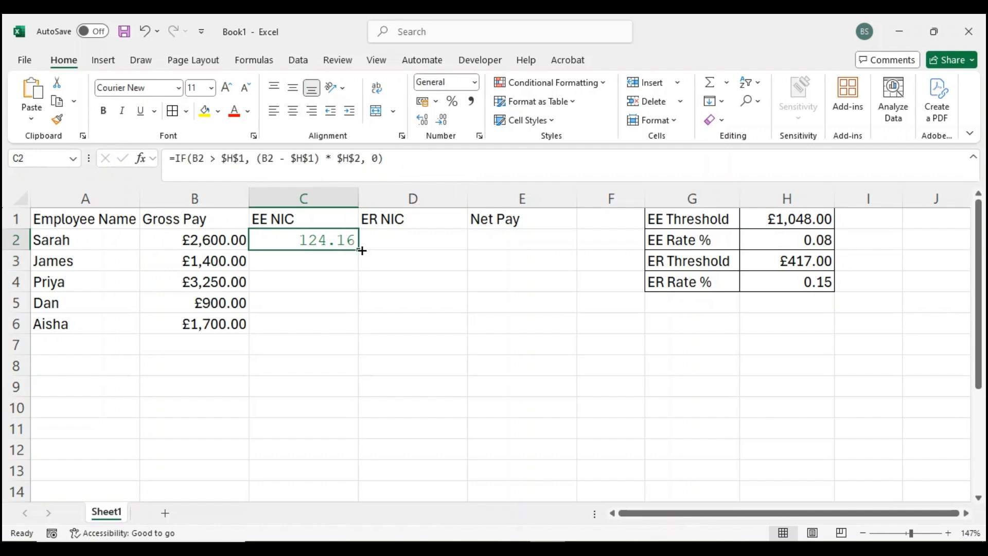
{"action": "left_click_drag", "start_coordinate": [358, 261], "coordinate": [345, 325]}
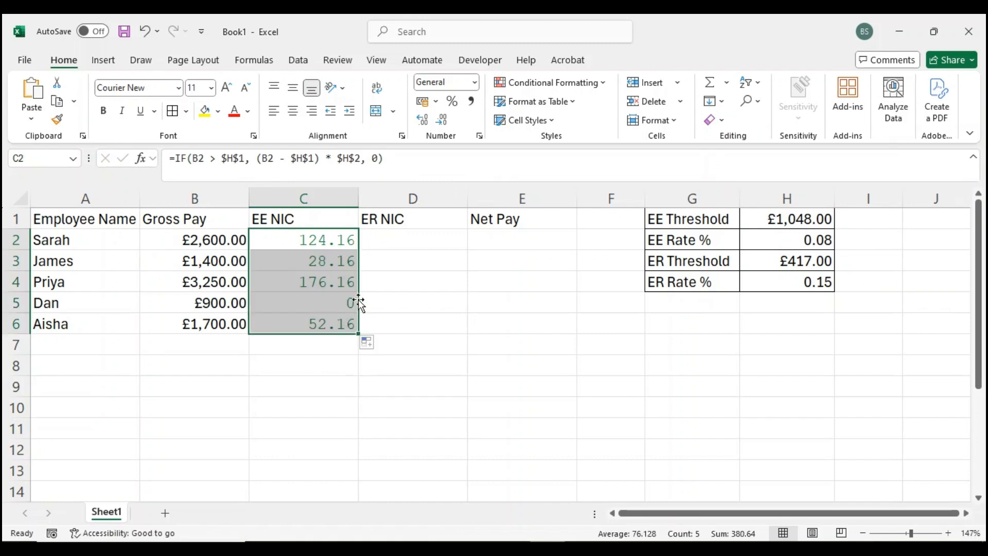
- Enter the ER NIC formula =IF(B2 > $H$3, (B2 - $H$3) * $H$4, 0) in D2 and fill it down to D6
{"action": "left_click", "coordinate": [415, 244]}
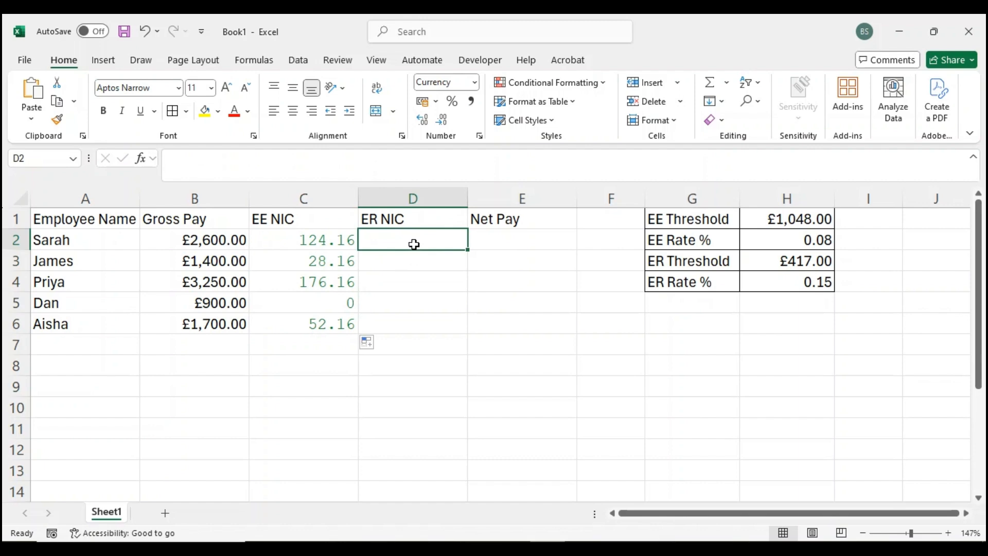
{"action": "type", "text": "=IF(B2 > $H$3, (B2 - $H$3) * $H$4, 0)"}
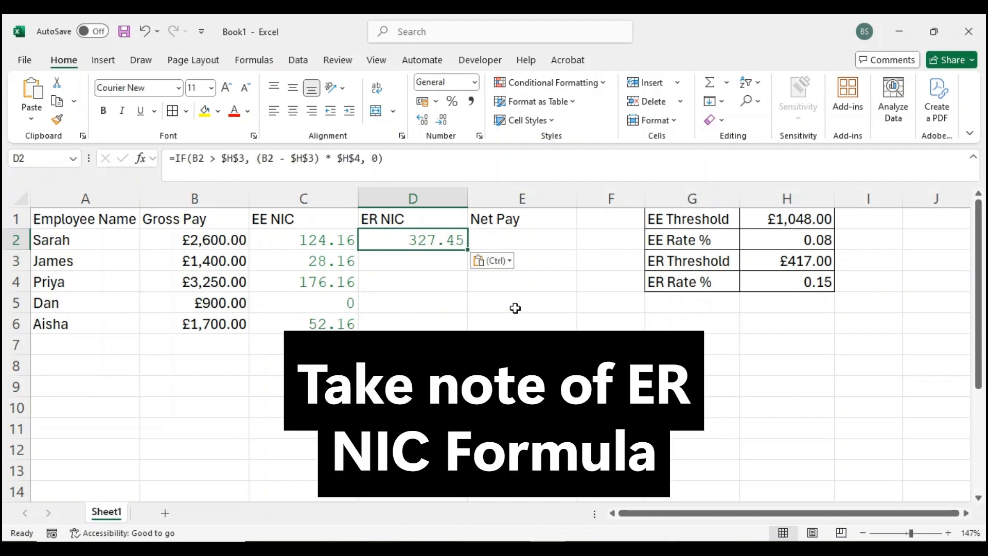
{"action": "left_click", "coordinate": [392, 159]}
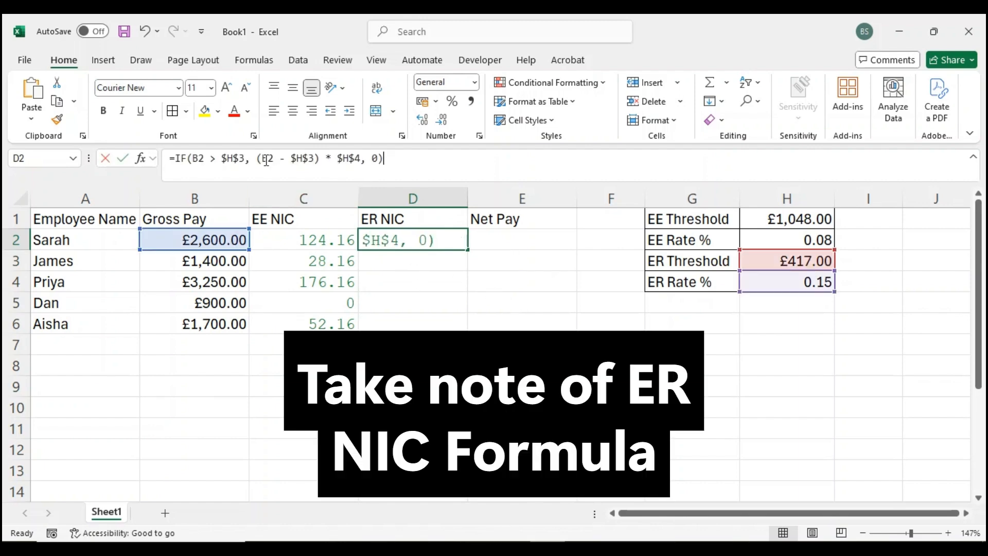
{"action": "left_click_drag", "start_coordinate": [393, 160], "coordinate": [171, 159]}
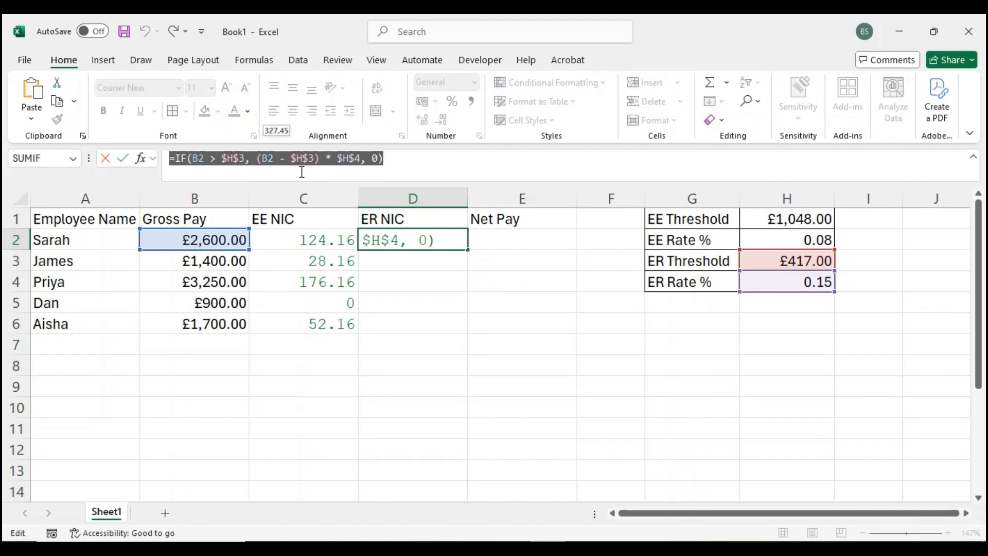
{"action": "left_click", "coordinate": [415, 159]}
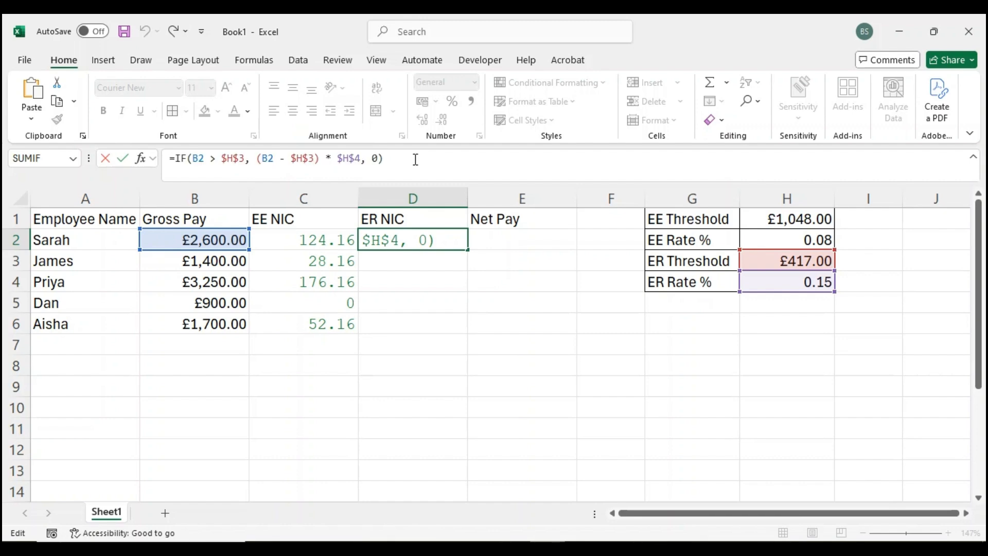
{"action": "key", "text": "Return"}
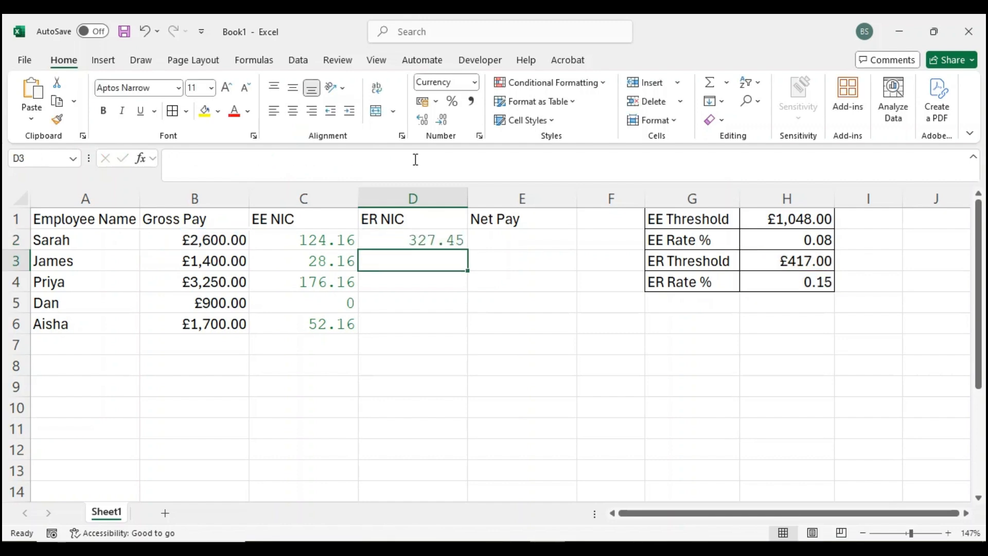
{"action": "left_click", "coordinate": [446, 238]}
{"action": "left_click_drag", "start_coordinate": [468, 253], "coordinate": [463, 333]}
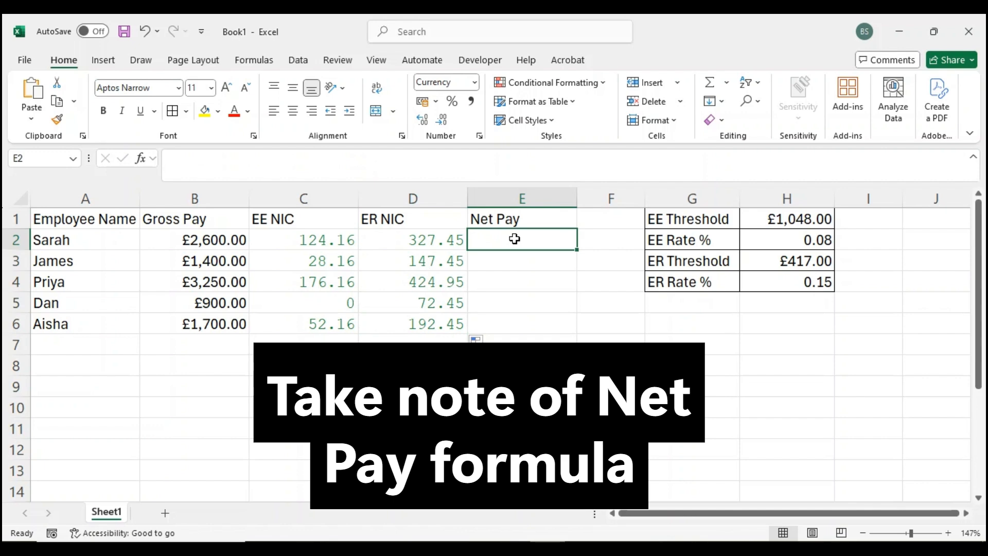
- Enter the Net Pay formula =B2-C2 in E2 and fill it down to E6
{"action": "type", "text": "="}
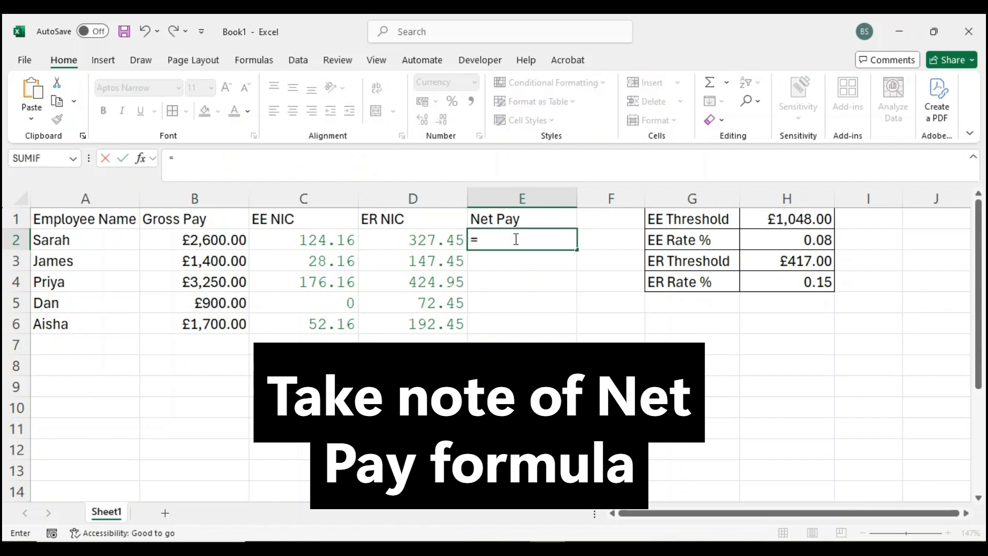
{"action": "left_click", "coordinate": [220, 240]}
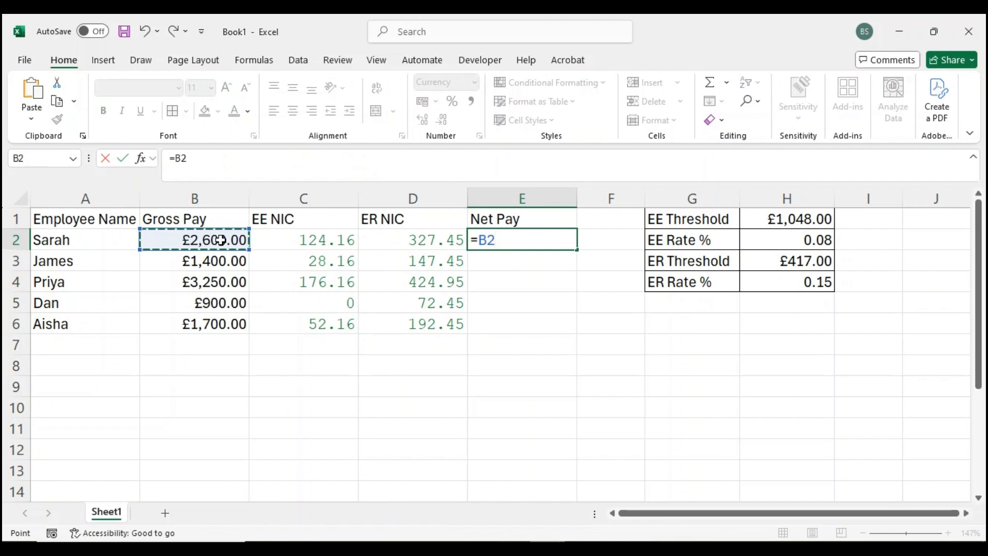
{"action": "type", "text": "-"}
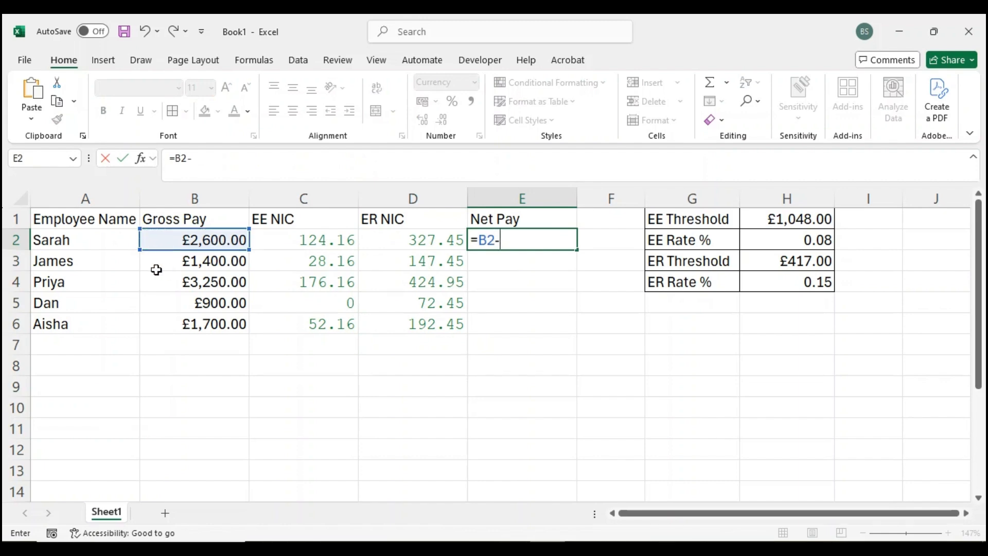
{"action": "left_click", "coordinate": [300, 243]}
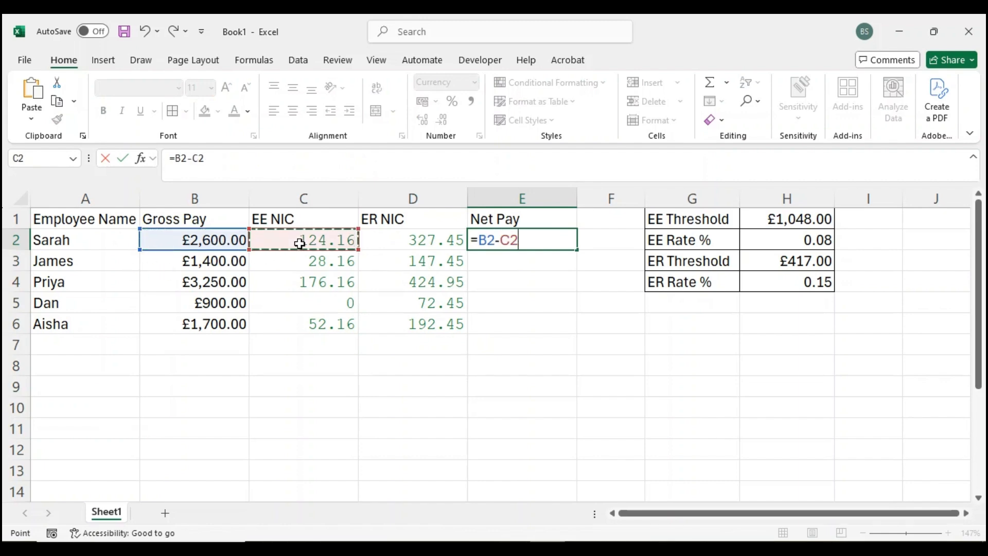
{"action": "key", "text": "Return"}
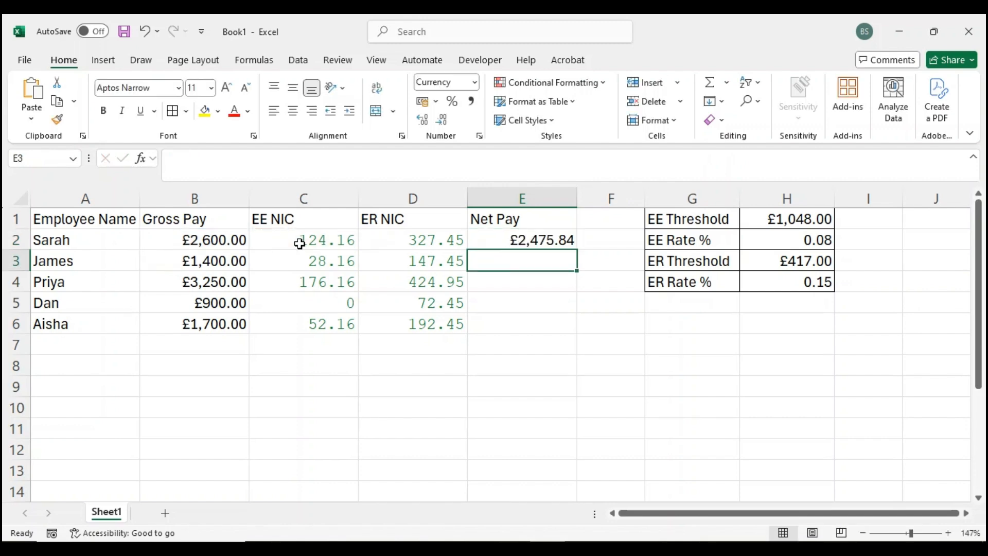
{"action": "left_click", "coordinate": [563, 242]}
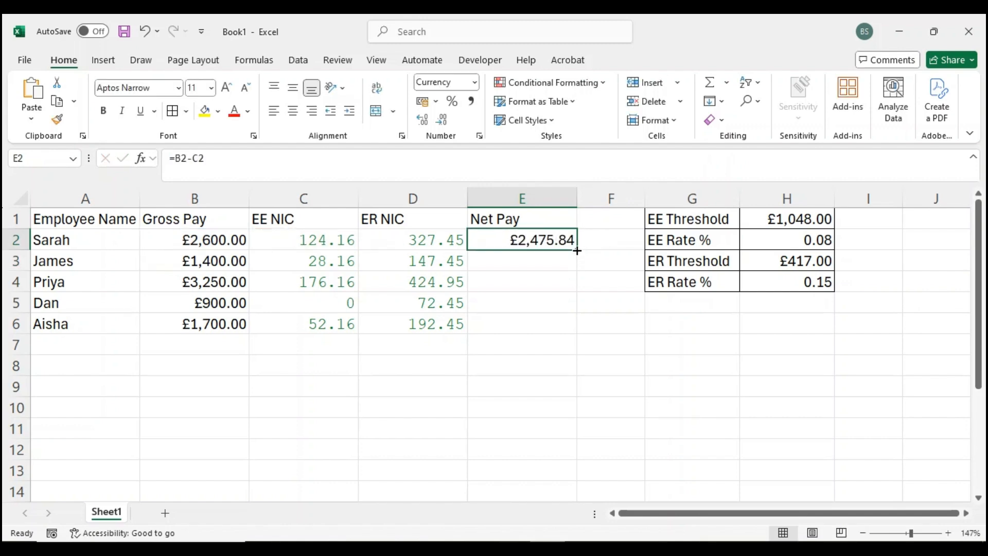
{"action": "left_click_drag", "start_coordinate": [577, 250], "coordinate": [566, 326]}
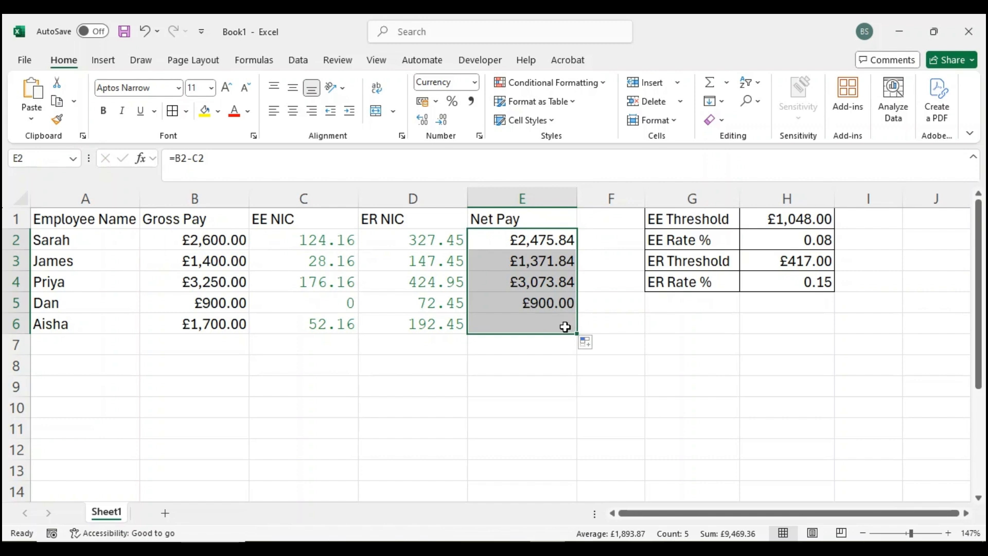
{"action": "left_click", "coordinate": [370, 348]}
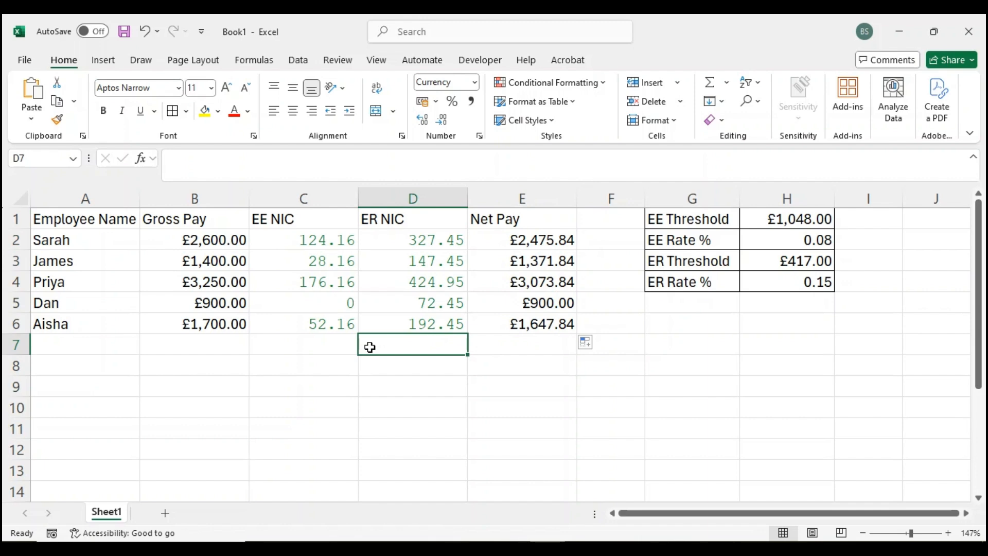
- Convert the payroll range A1:E6 into a table with headers
{"action": "key", "text": "Home"}
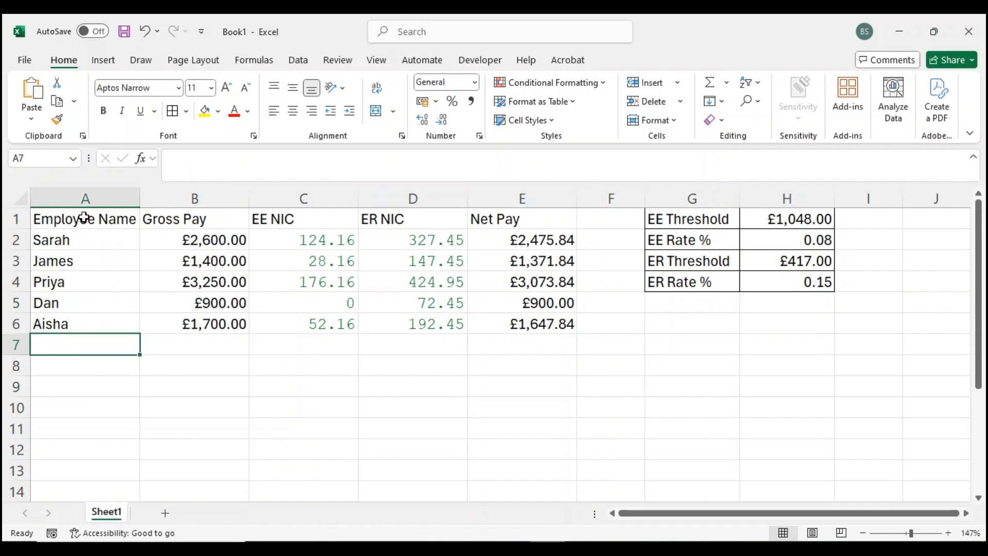
{"action": "left_click_drag", "start_coordinate": [85, 218], "coordinate": [560, 325]}
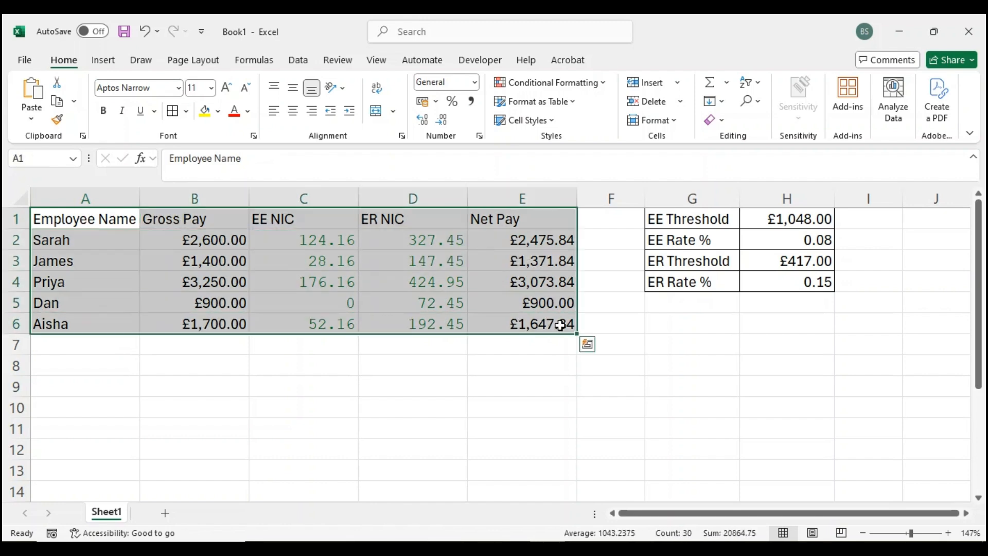
{"action": "key", "text": "ctrl+t"}
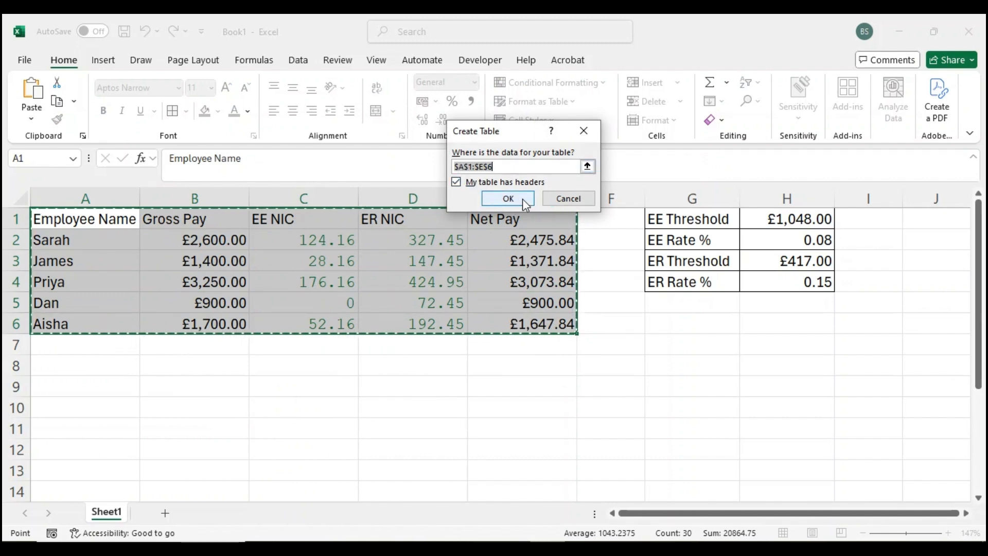
{"action": "left_click", "coordinate": [523, 199]}
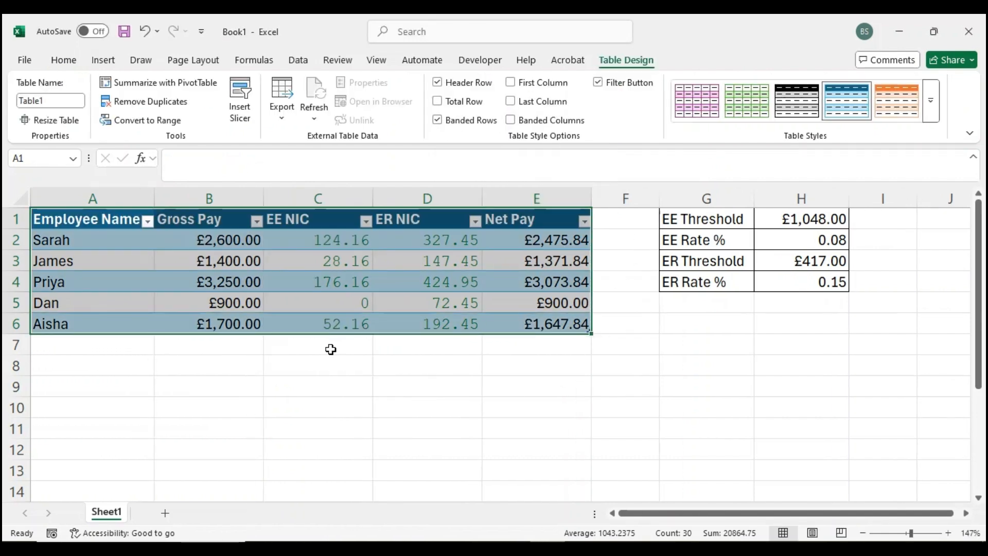
{"action": "left_click", "coordinate": [331, 349]}
- Try filtering the Employee Name column to only the employee in row 6, and undo the filter
{"action": "left_click", "coordinate": [148, 222]}
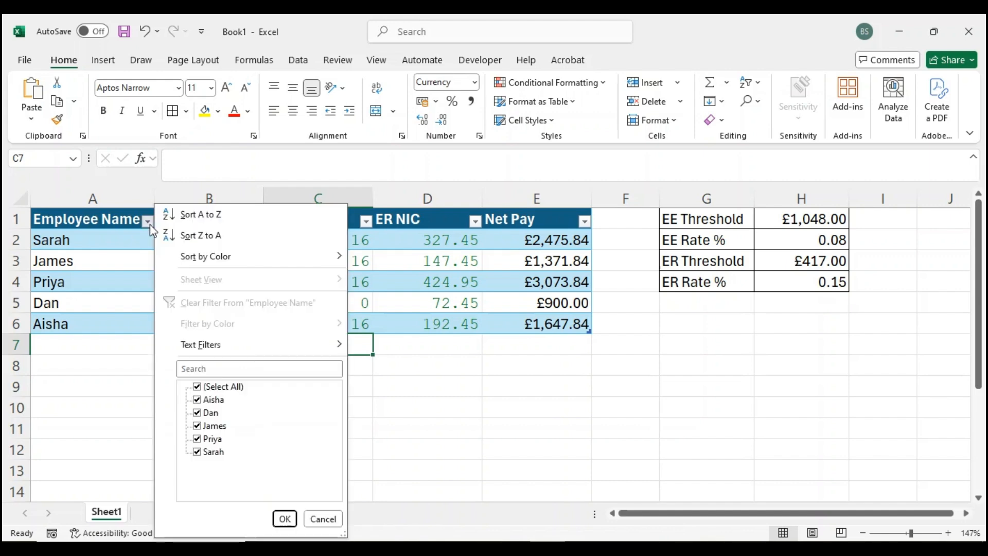
{"action": "left_click", "coordinate": [208, 387]}
{"action": "left_click", "coordinate": [210, 401]}
{"action": "left_click", "coordinate": [285, 519]}
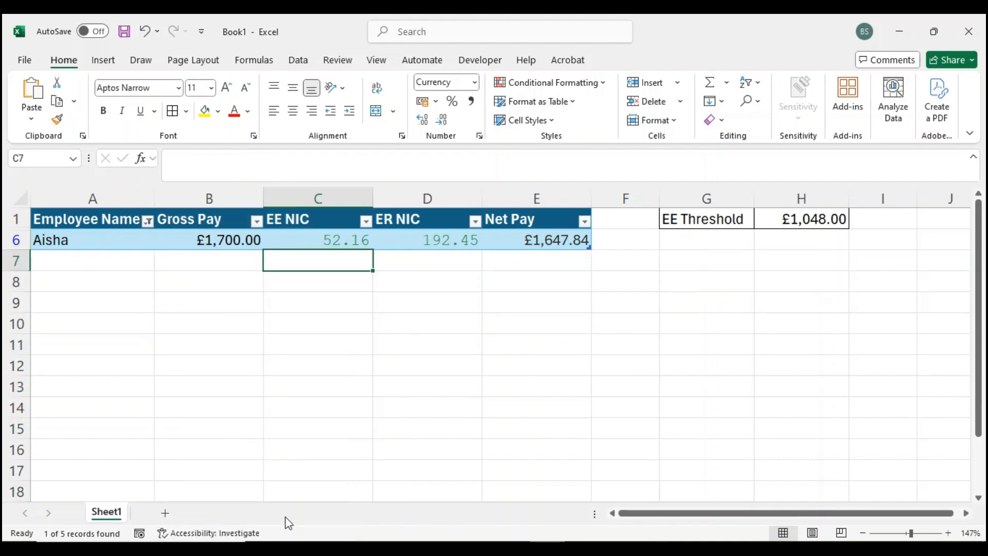
{"action": "left_click", "coordinate": [144, 33]}
{"action": "left_click", "coordinate": [549, 389]}
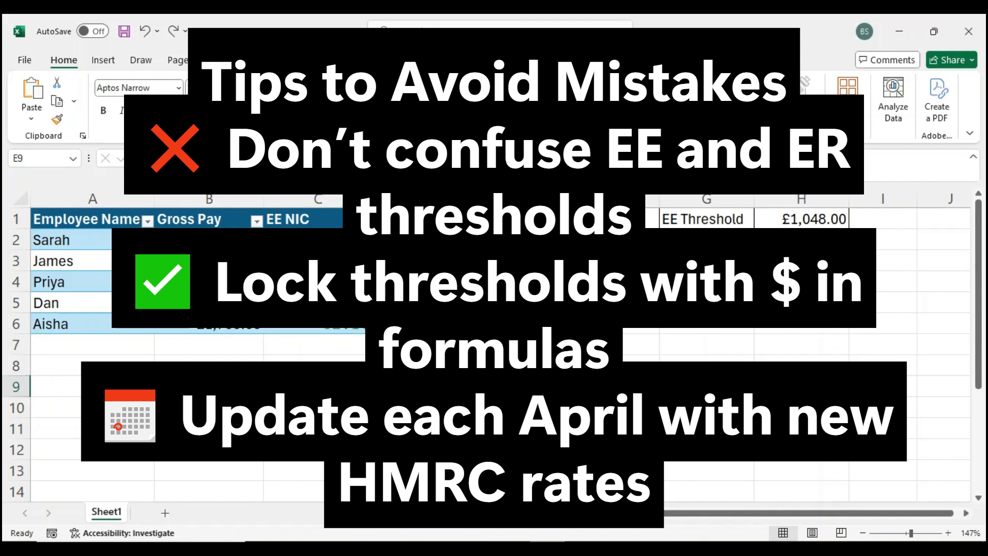
- Fill the threshold and rate table in G1:H4 with light blue
{"action": "left_click_drag", "start_coordinate": [707, 220], "coordinate": [801, 282]}
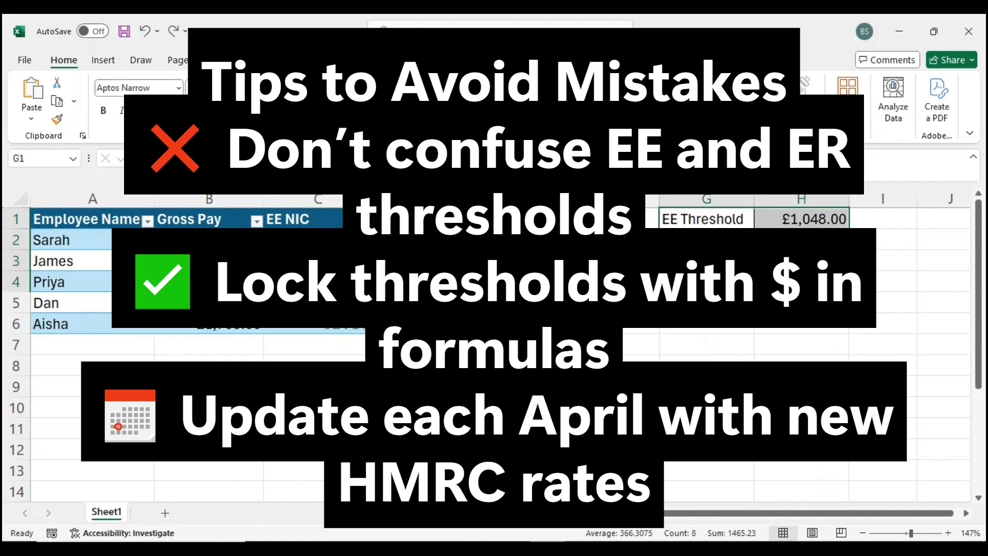
{"action": "left_click", "coordinate": [216, 111]}
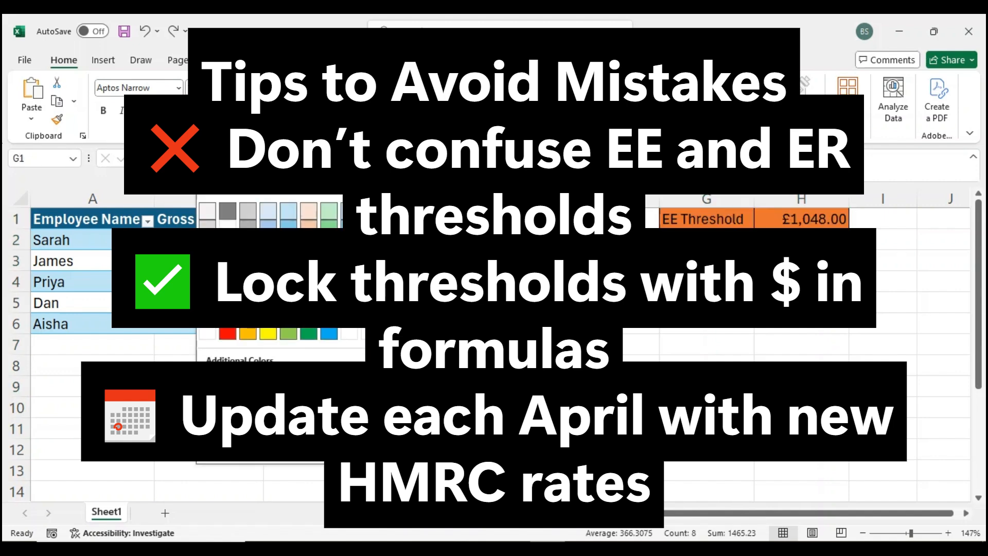
{"action": "left_click", "coordinate": [349, 246]}
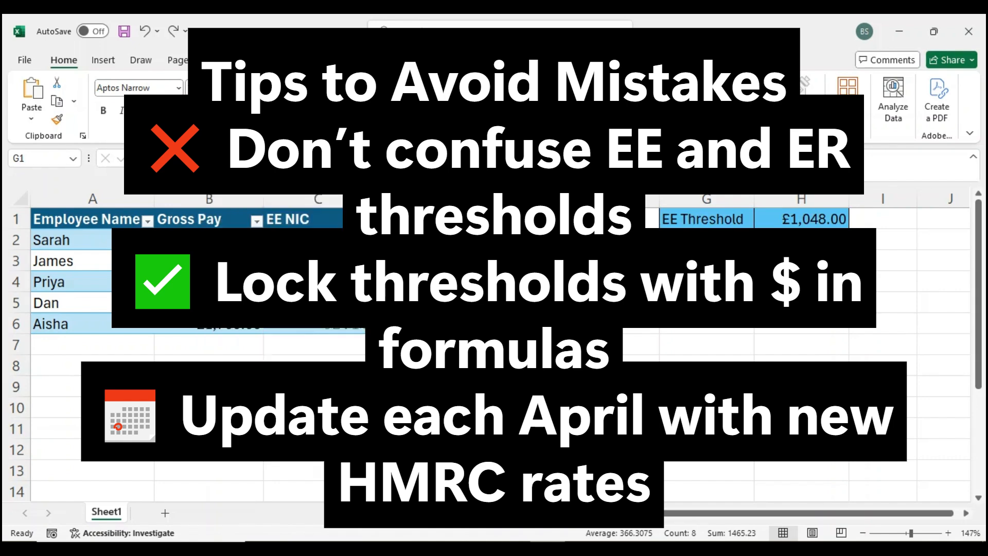
{"action": "left_click", "coordinate": [706, 303]}
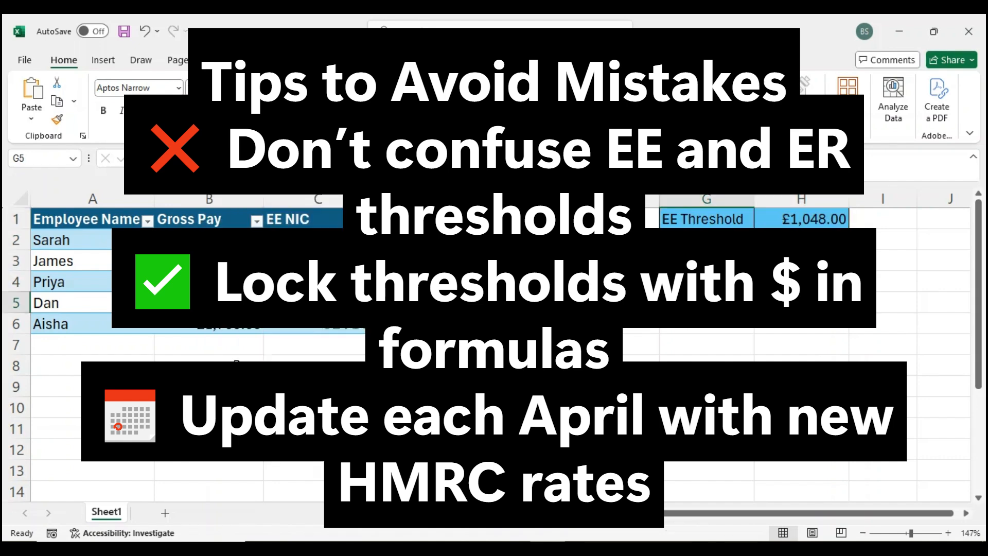
{"action": "left_click", "coordinate": [107, 346]}
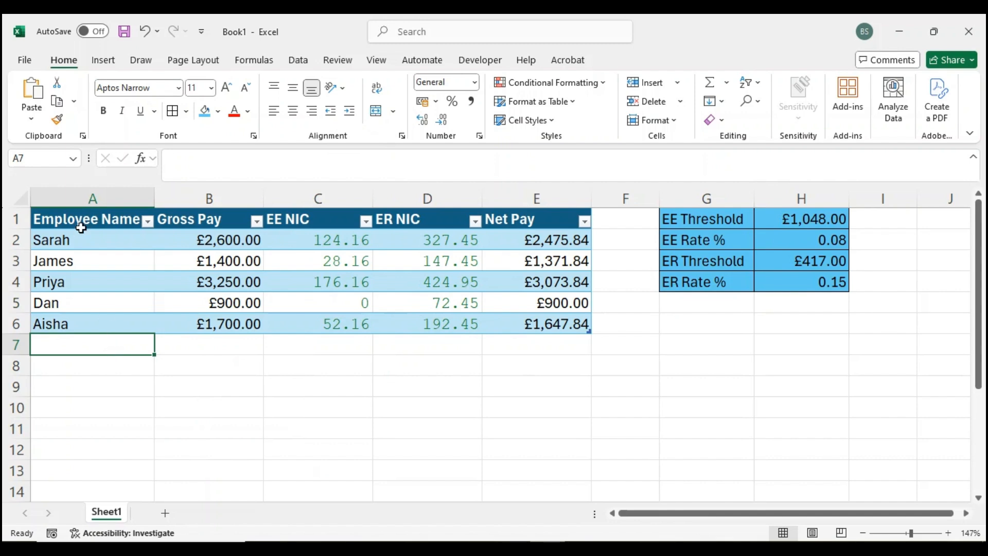
{"action": "scroll", "coordinate": [81, 228], "scroll_direction": "up", "scroll_amount": 4, "text": "ctrl"}
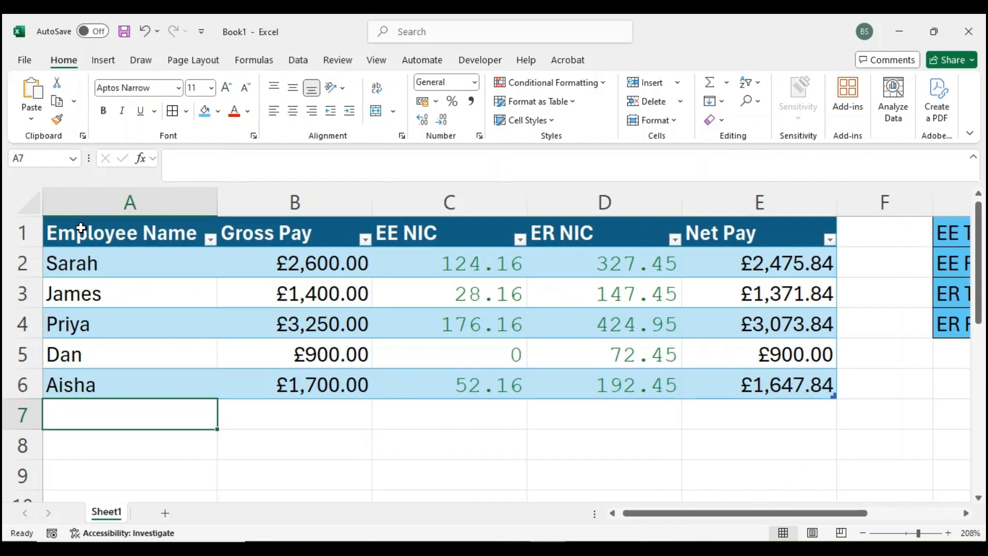
{"action": "scroll", "coordinate": [198, 262], "scroll_direction": "up", "scroll_amount": 2, "text": "ctrl"}
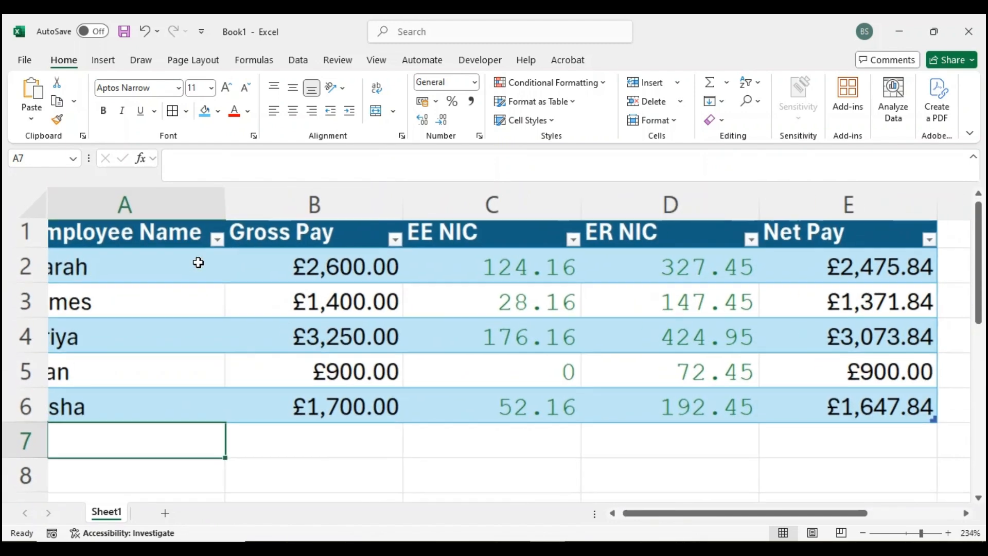